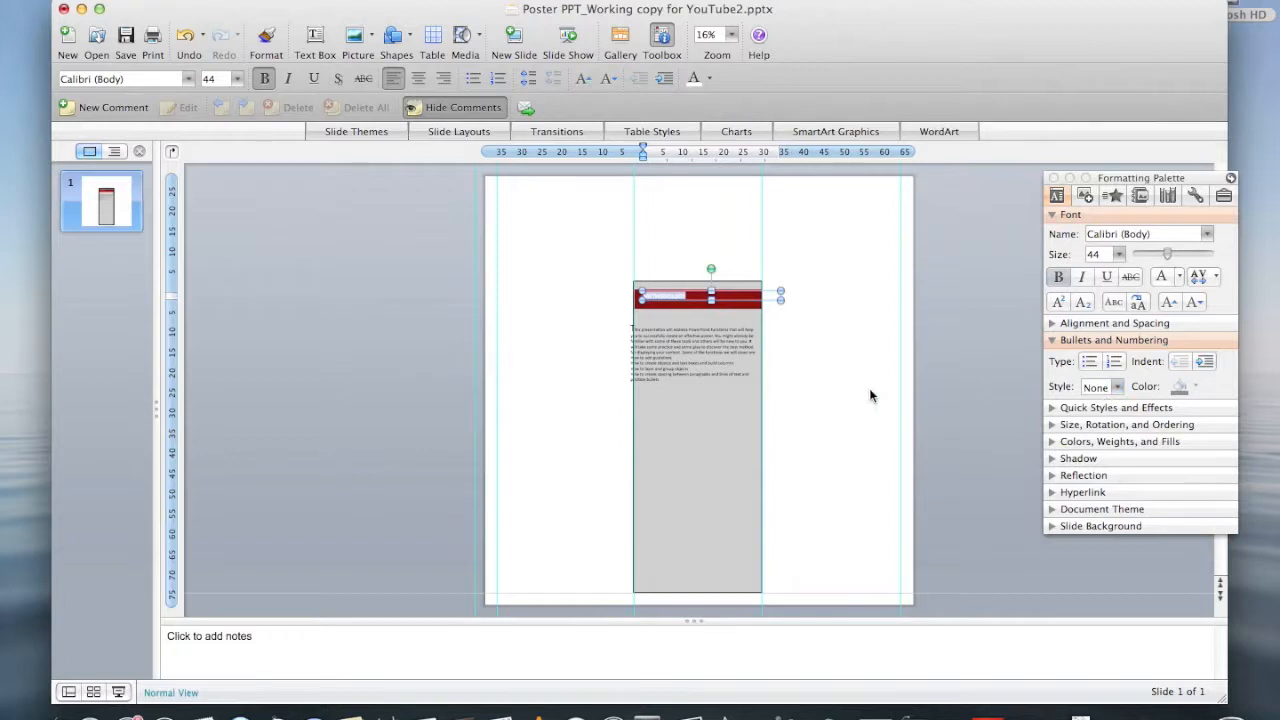
# Reduce the height of the red header bar so it fits closely around the METHODOLOGY heading
pyautogui.click(872, 396)
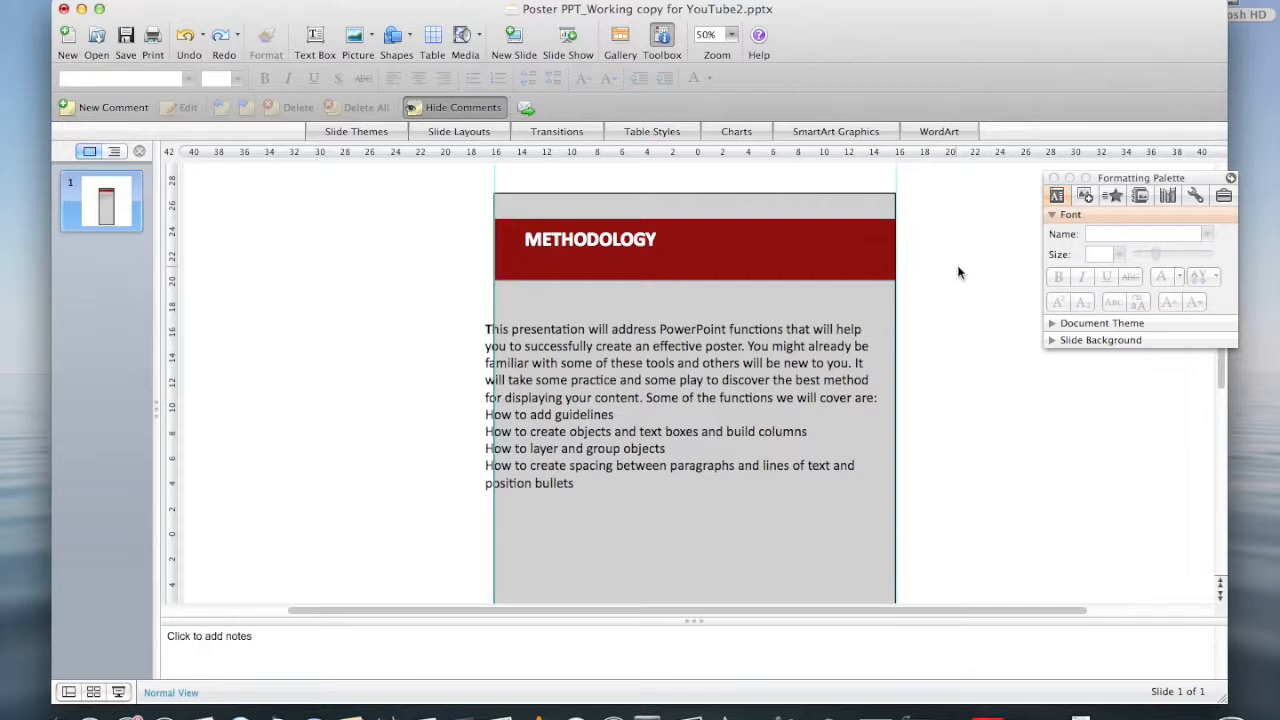
pyautogui.click(730, 272)
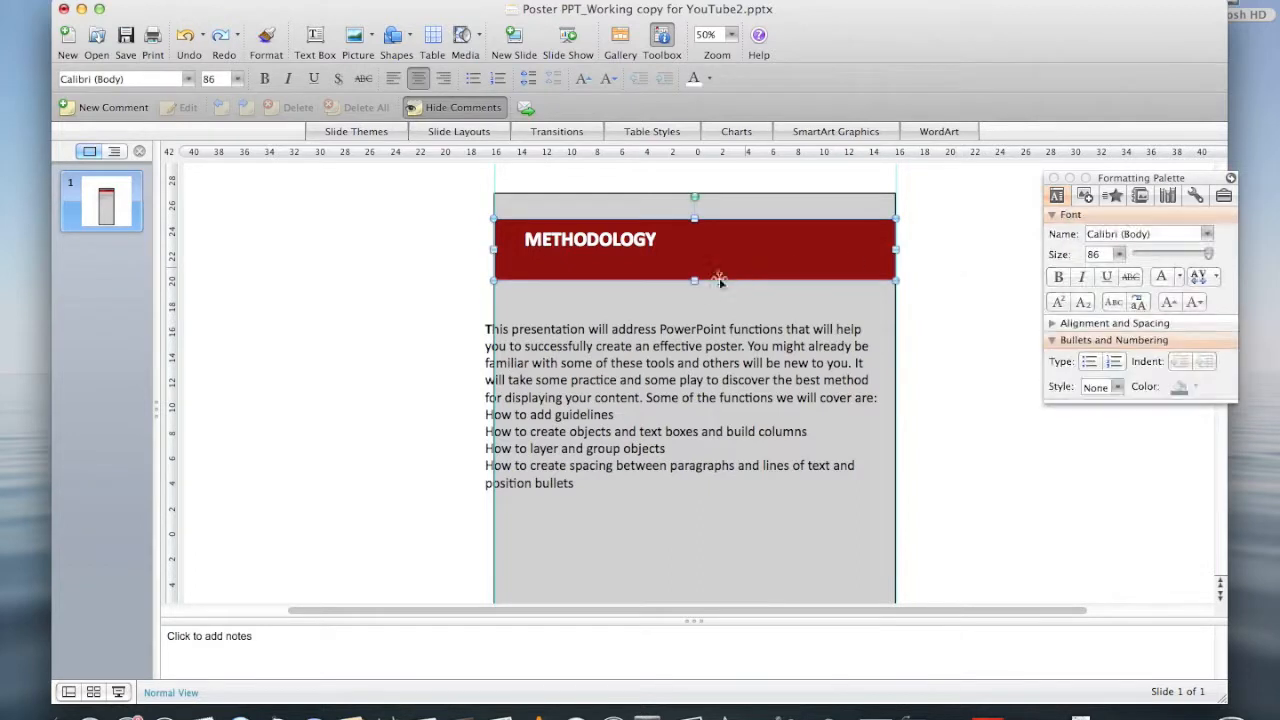
pyautogui.moveTo(695, 284); pyautogui.dragTo(694, 258)
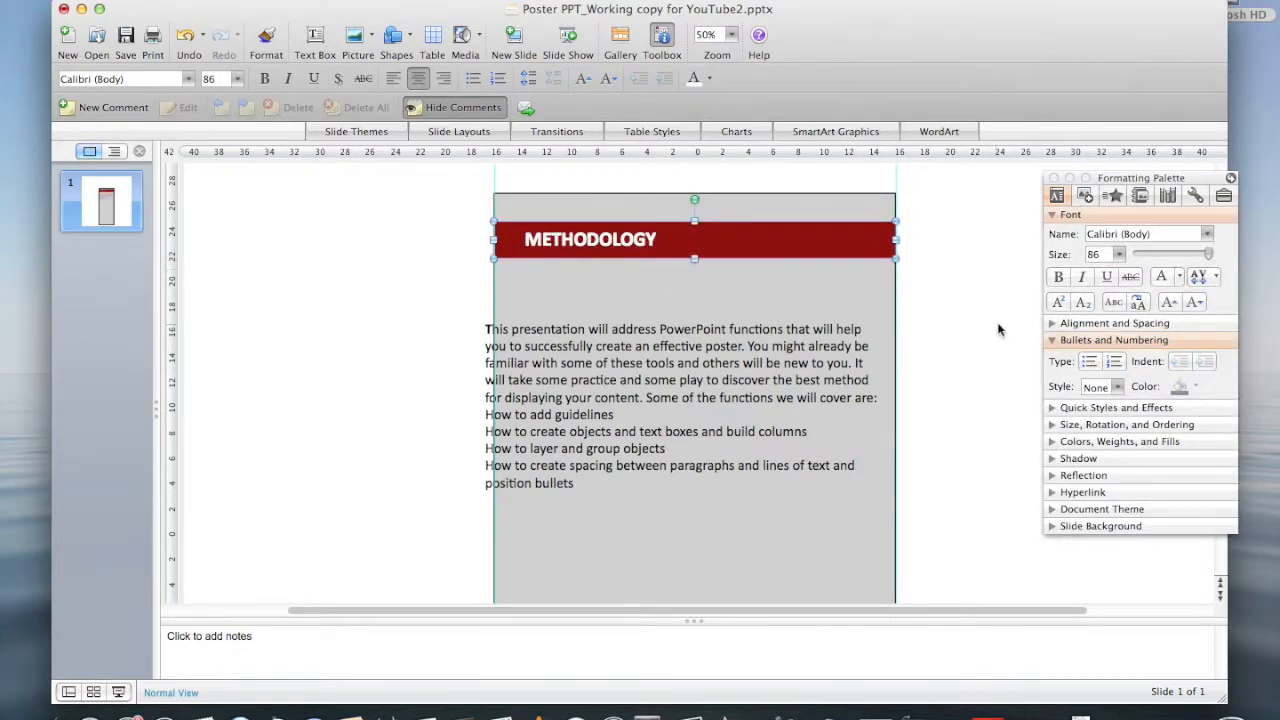
# Narrow the body text box to the gray column's width and move it up to just below the METHODOLOGY bar
pyautogui.click(798, 378)
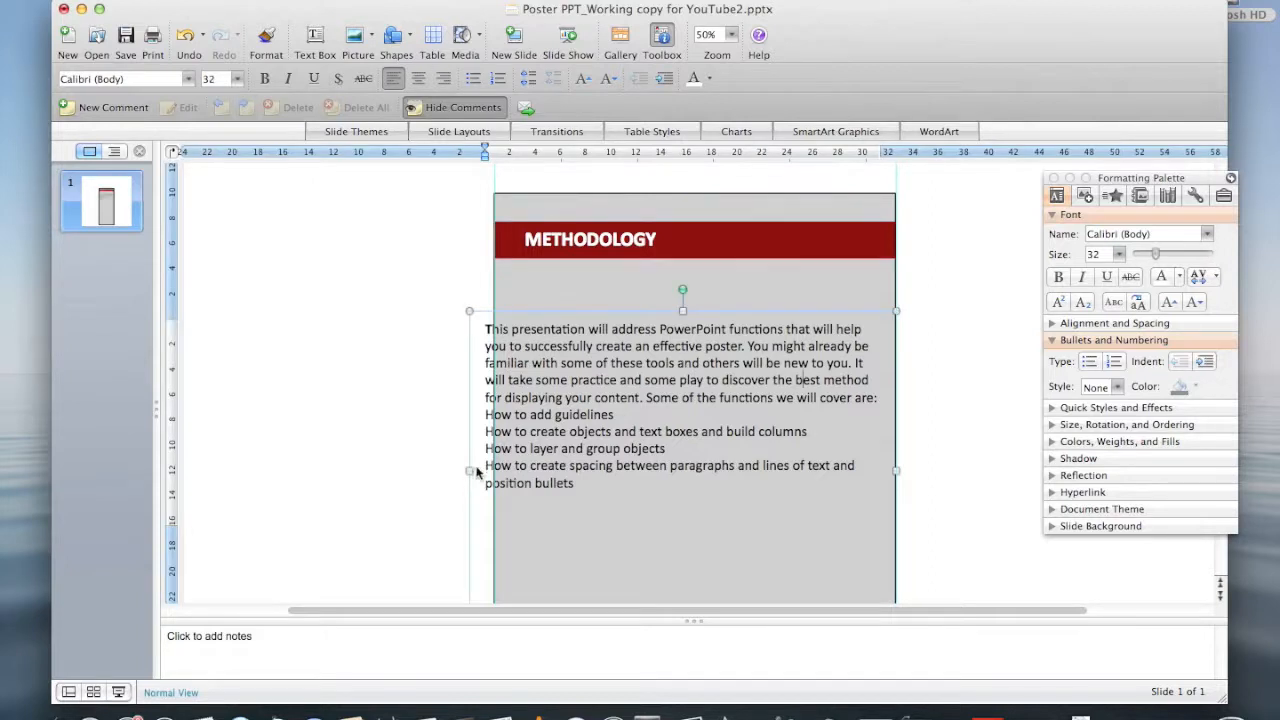
pyautogui.moveTo(468, 470); pyautogui.dragTo(493, 470)
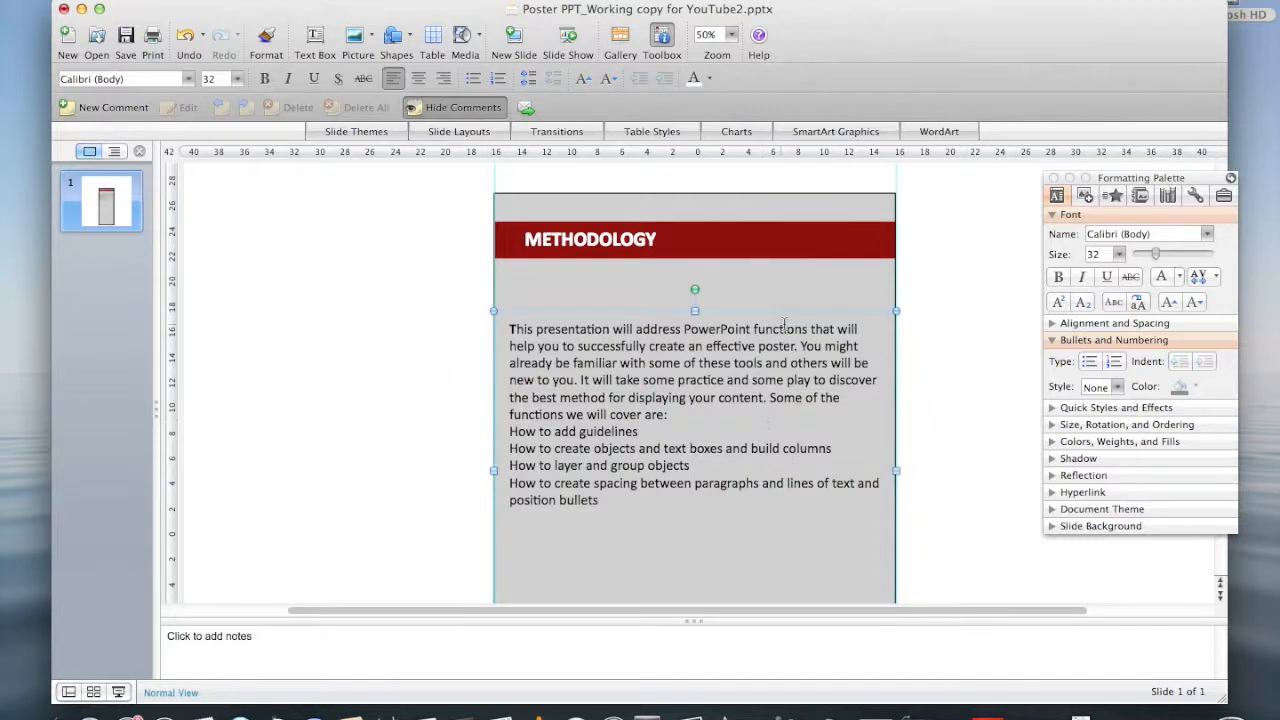
pyautogui.moveTo(782, 314); pyautogui.dragTo(783, 276)
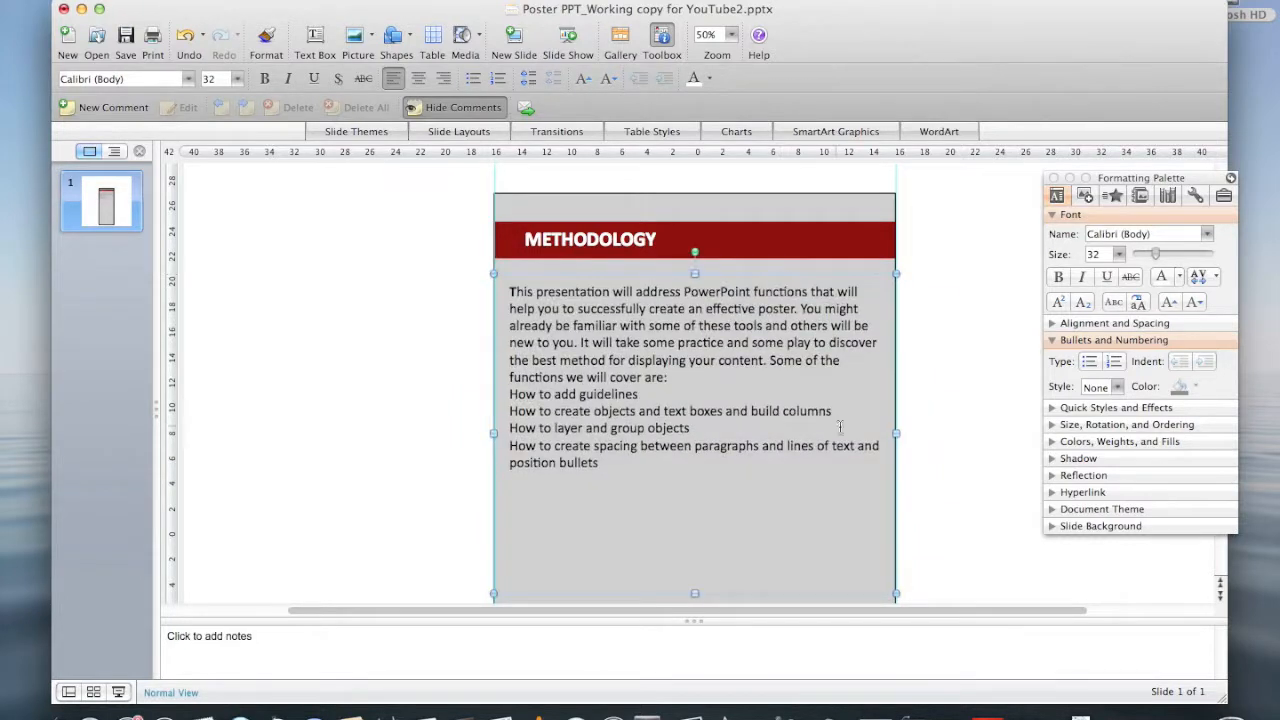
pyautogui.click(940, 486)
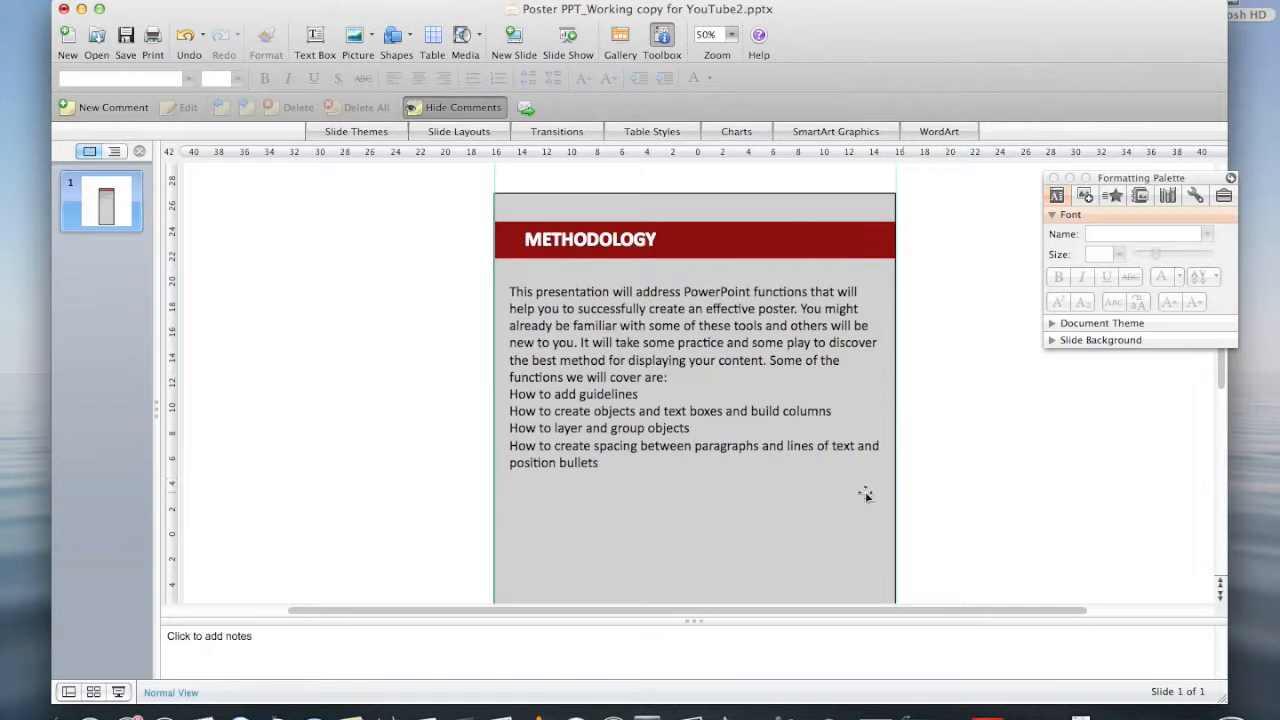
# Make the four "How to" lines a bulleted list, indented about 2.75 cm before text with a hanging indent of about 1.27 cm
pyautogui.moveTo(597, 447); pyautogui.dragTo(518, 398)
pyautogui.click(602, 465)
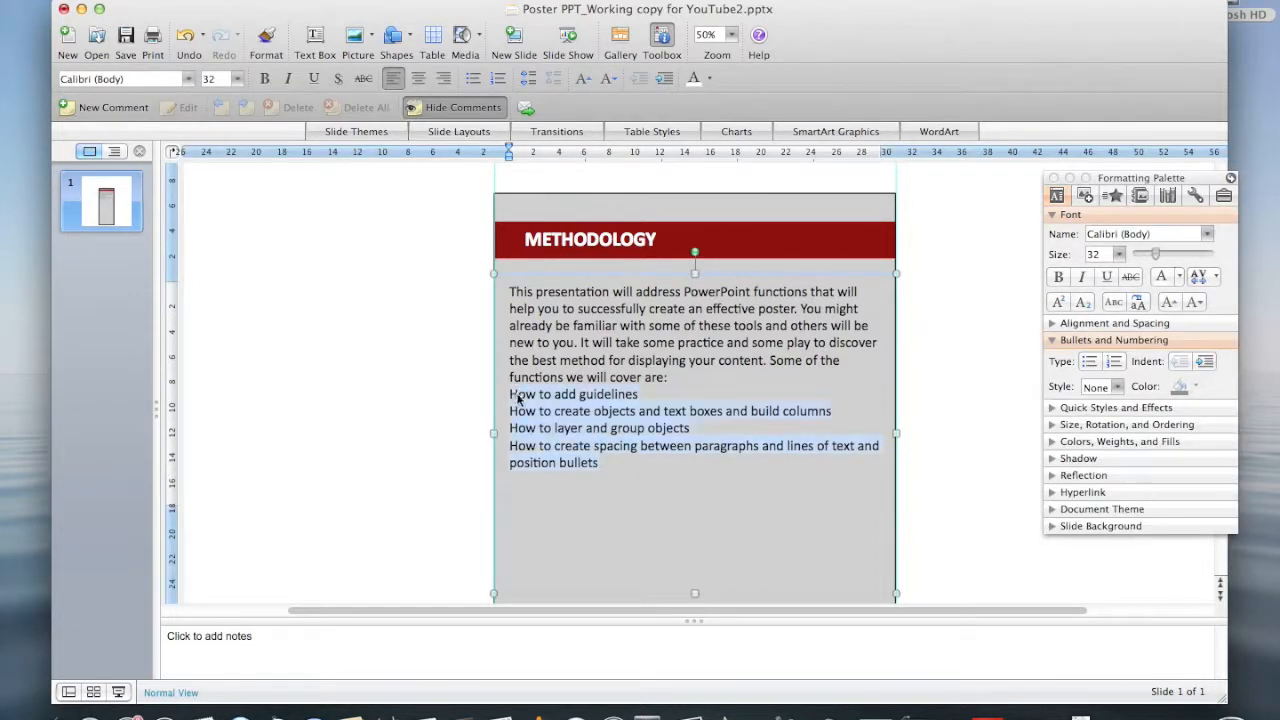
pyautogui.click(473, 80)
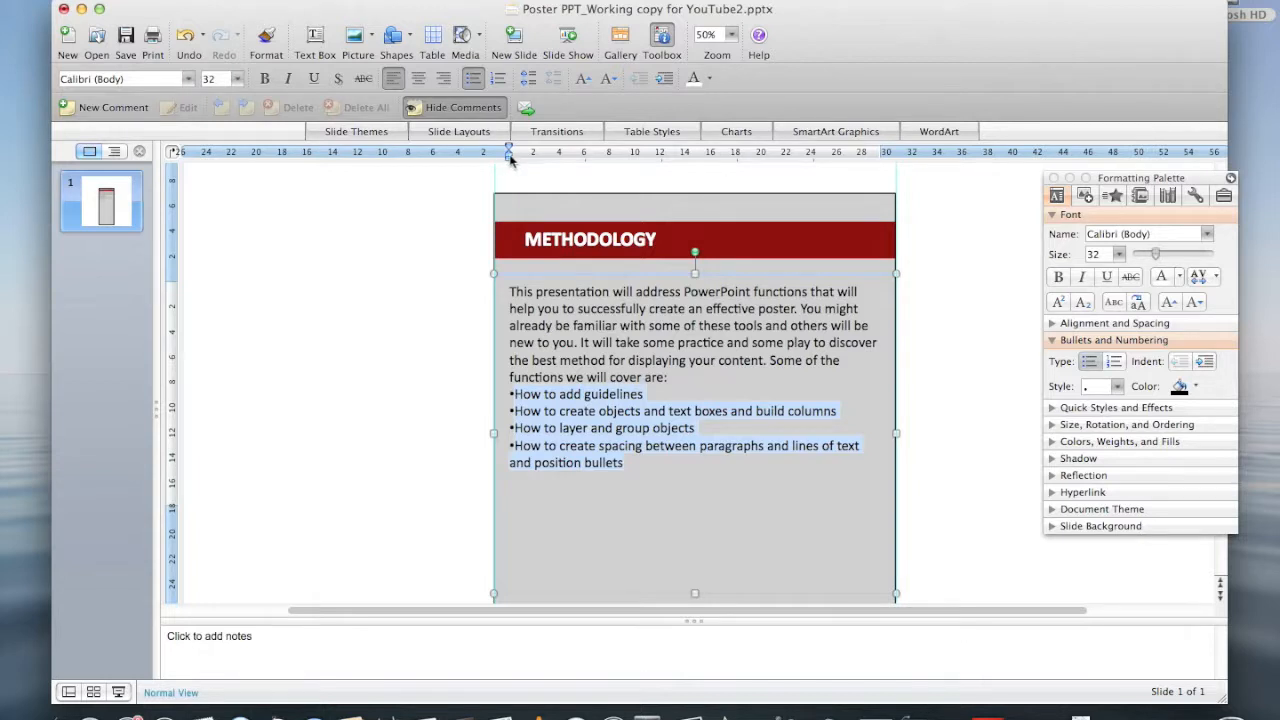
pyautogui.moveTo(510, 160); pyautogui.dragTo(525, 160)
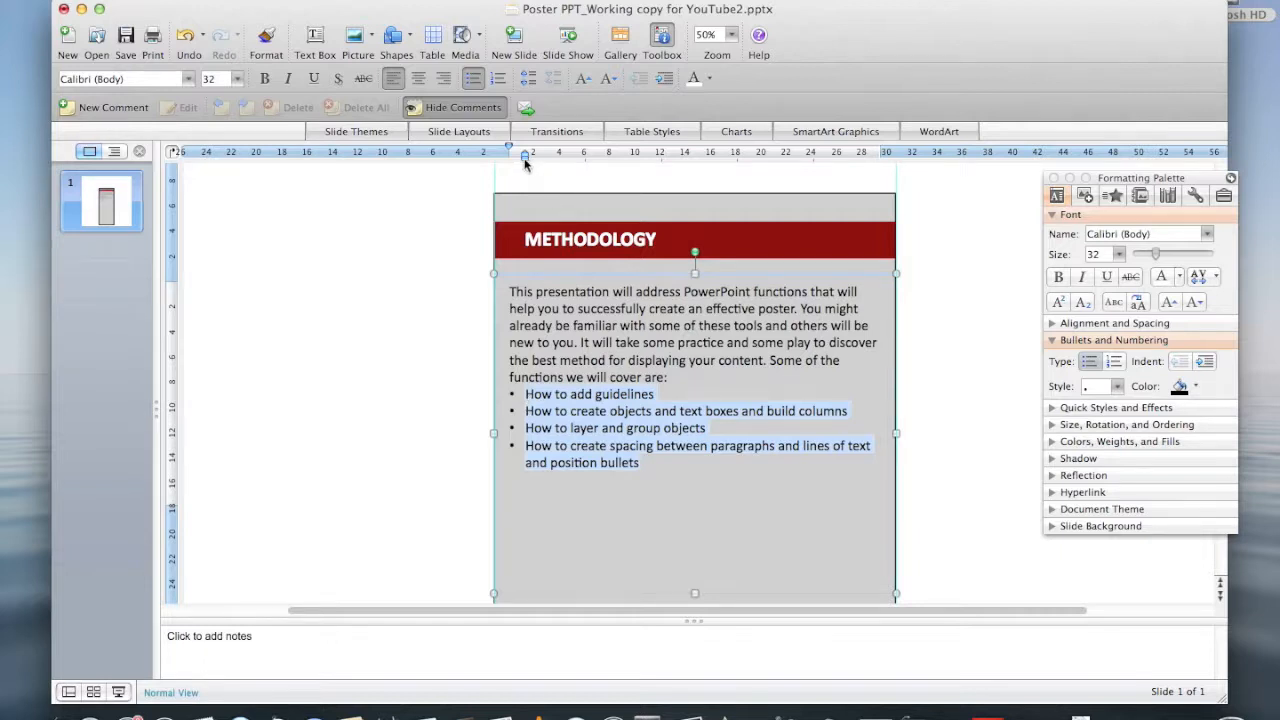
pyautogui.moveTo(526, 164); pyautogui.dragTo(543, 164)
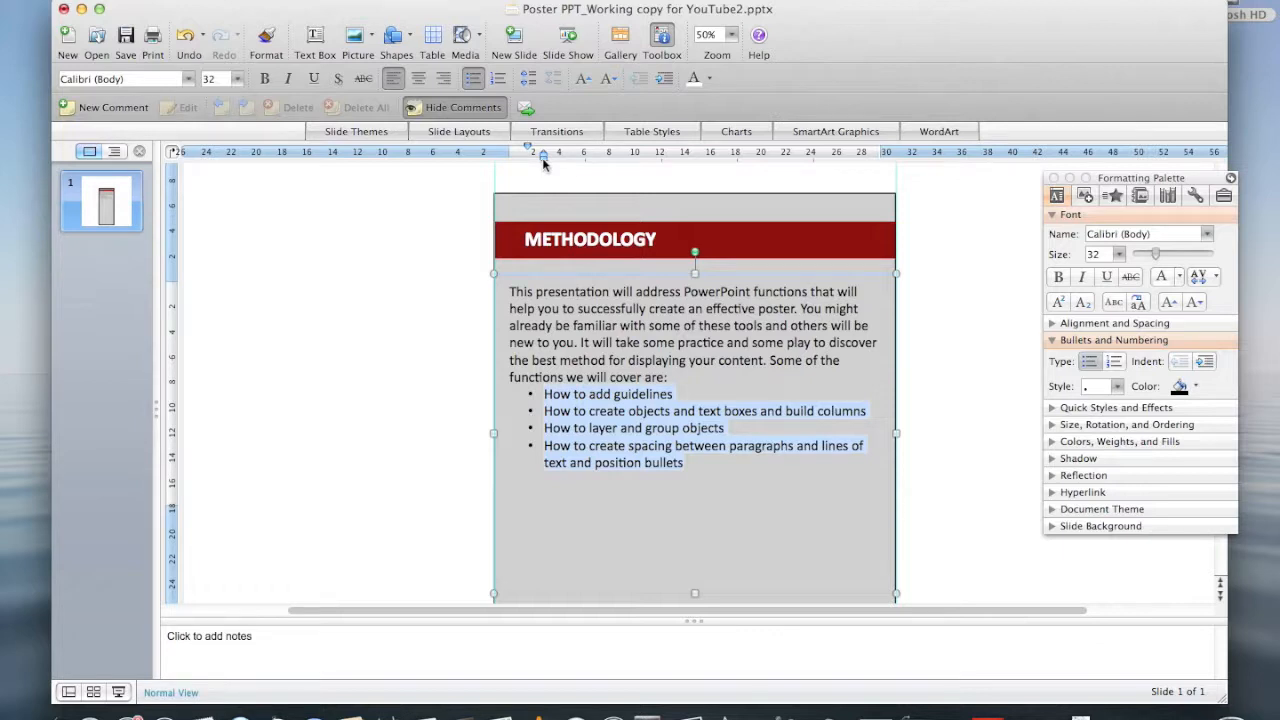
pyautogui.click(546, 176)
# Set the paragraph spacing of the four bulleted lines to 6 pt before and 6 pt after
pyautogui.click(335, 0)
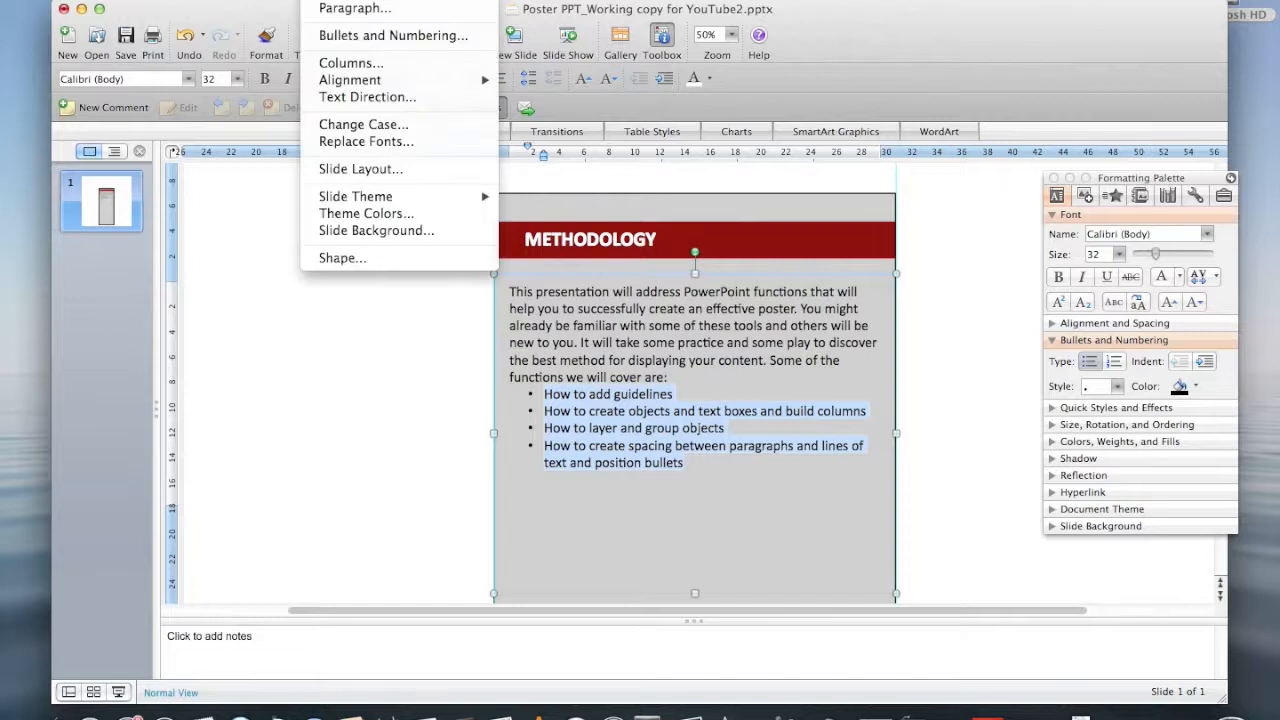
pyautogui.click(352, 8)
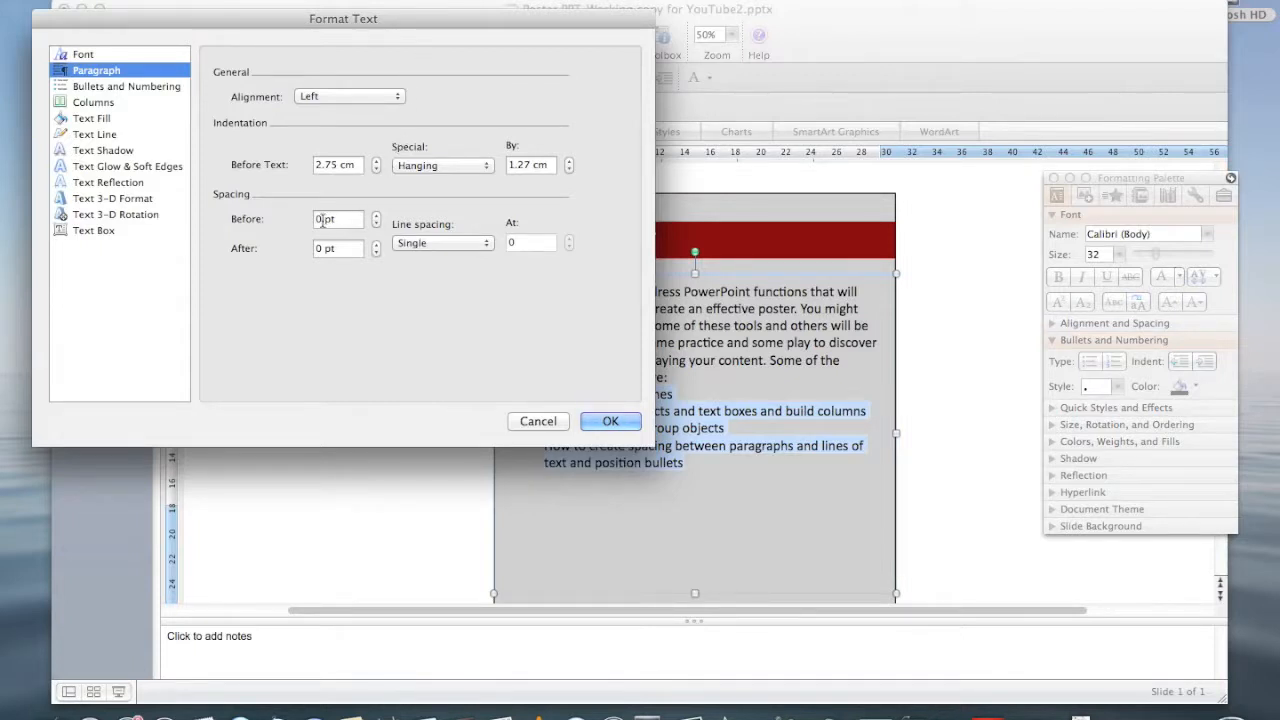
pyautogui.click(323, 219)
pyautogui.moveTo(323, 219); pyautogui.dragTo(313, 220)
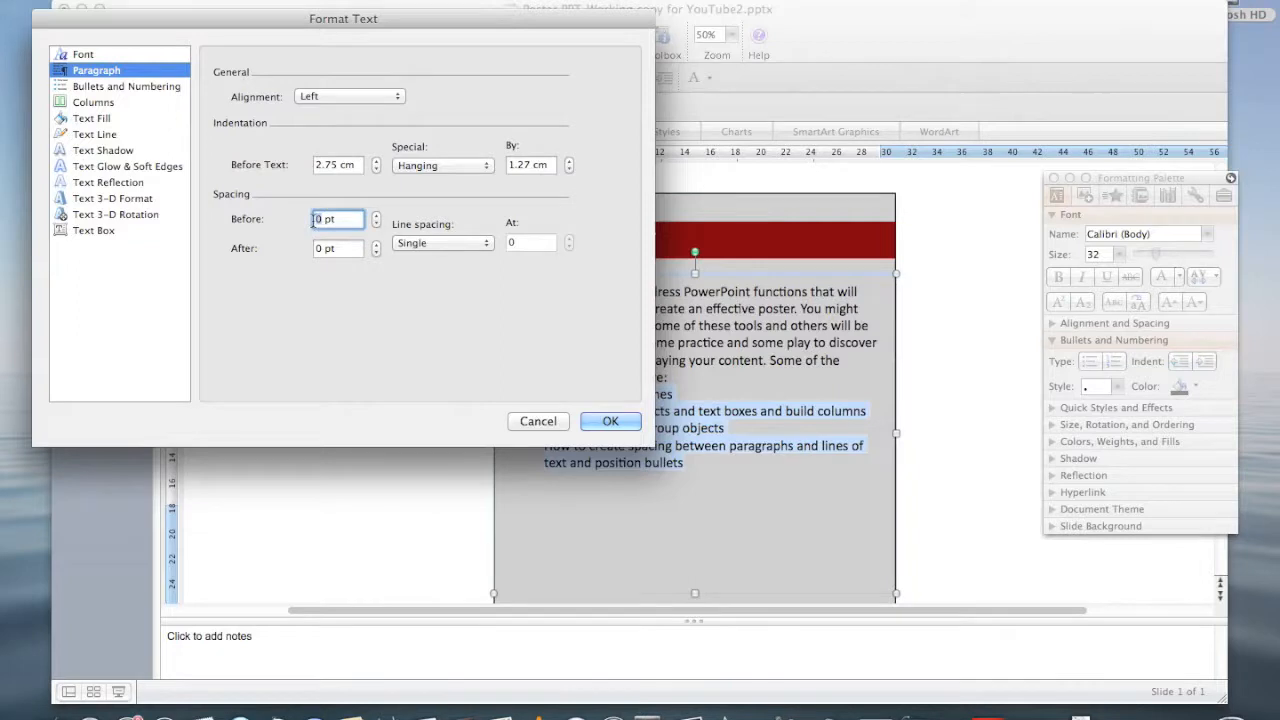
pyautogui.write('6')
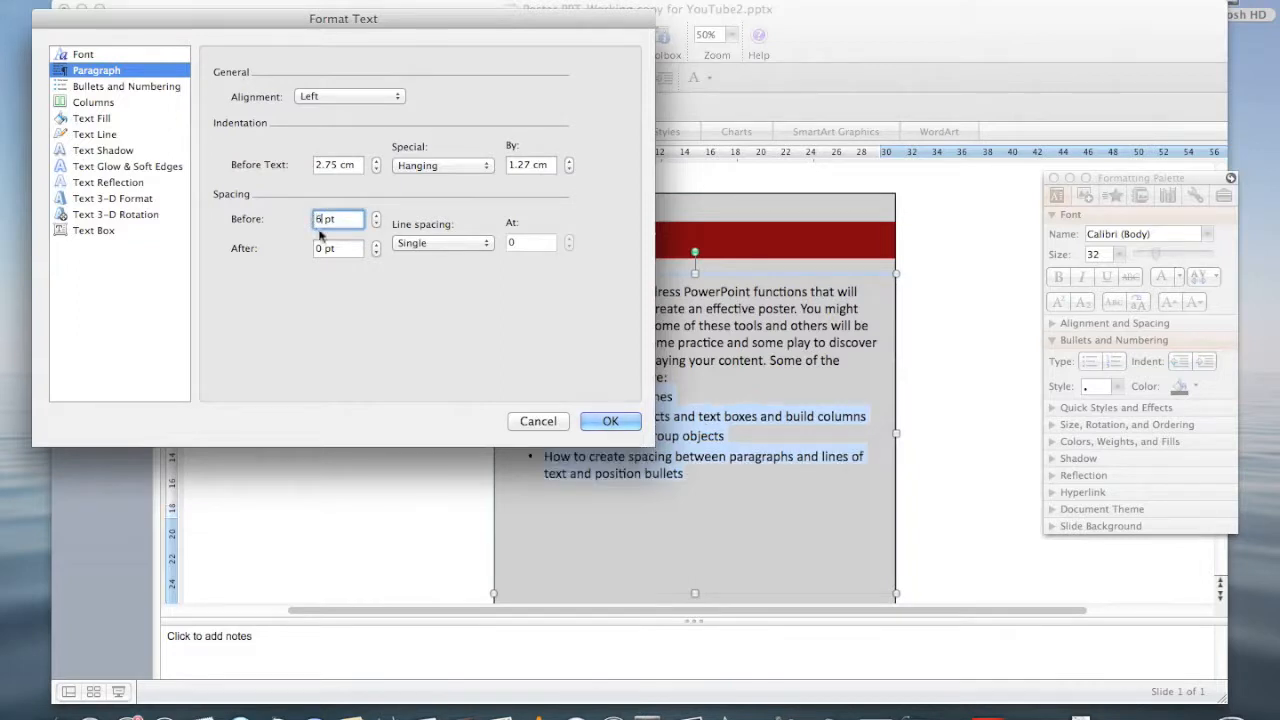
pyautogui.moveTo(323, 249); pyautogui.dragTo(313, 252)
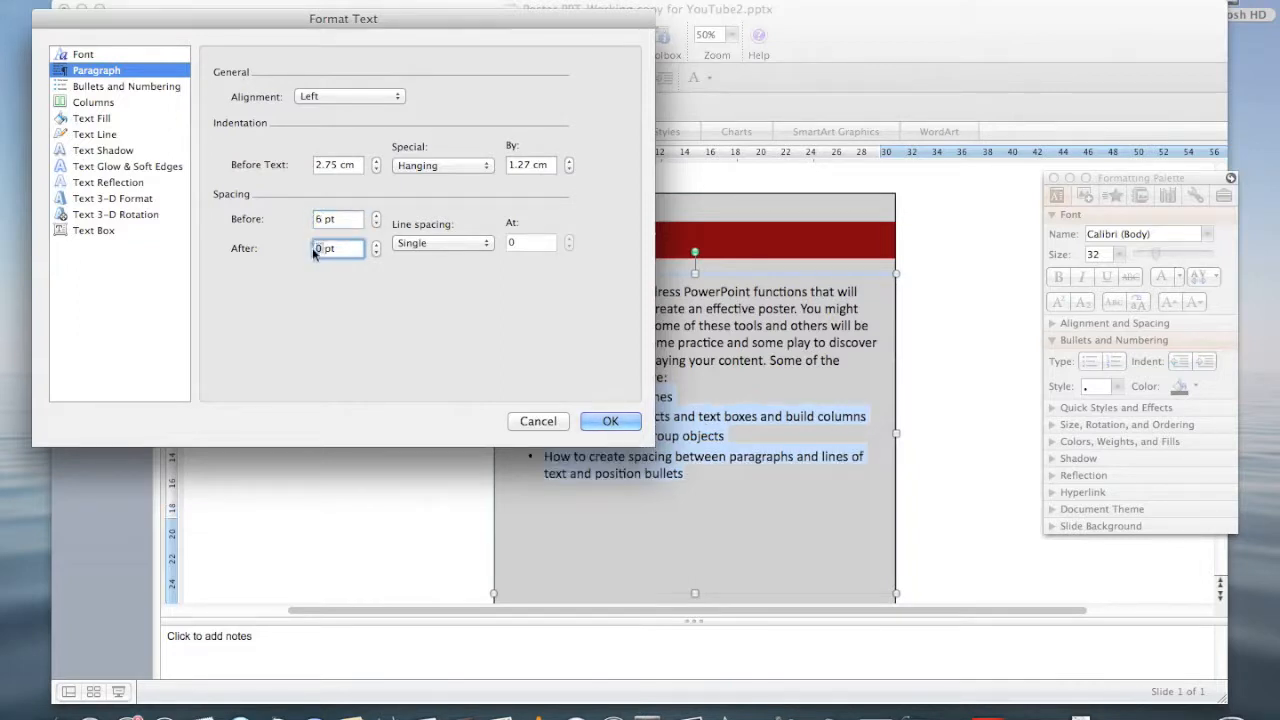
pyautogui.write('6')
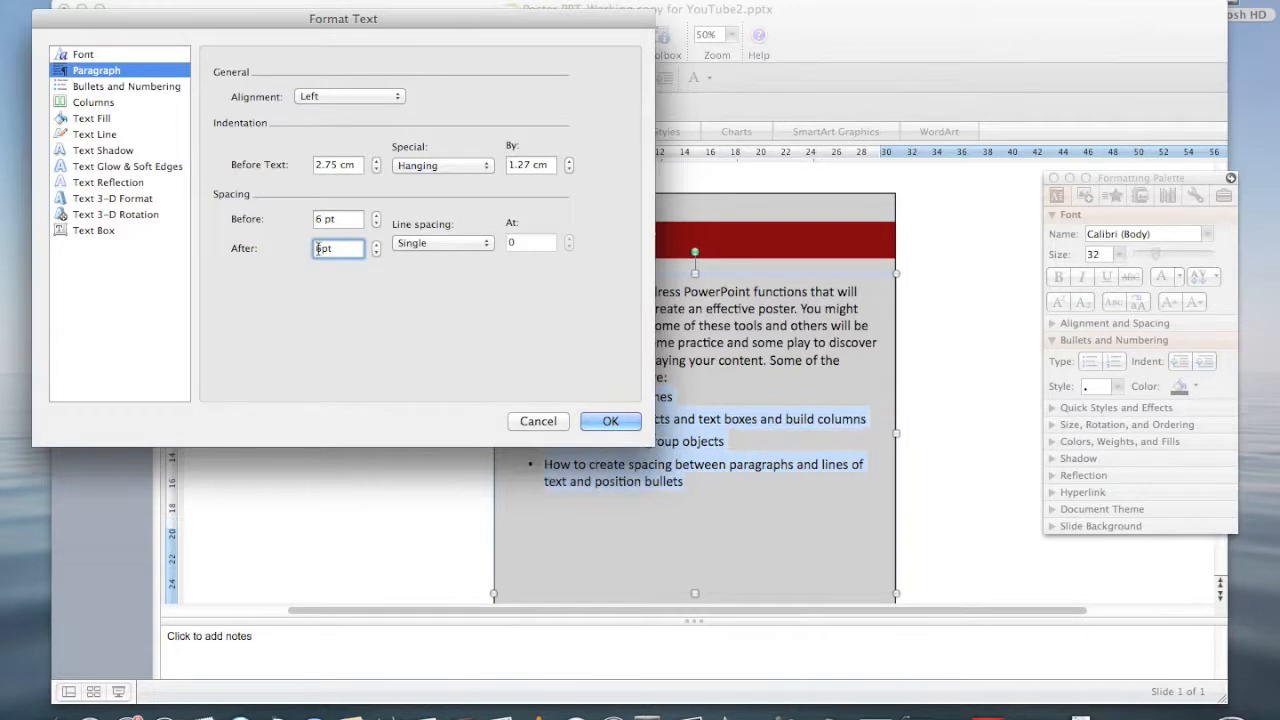
pyautogui.click(608, 421)
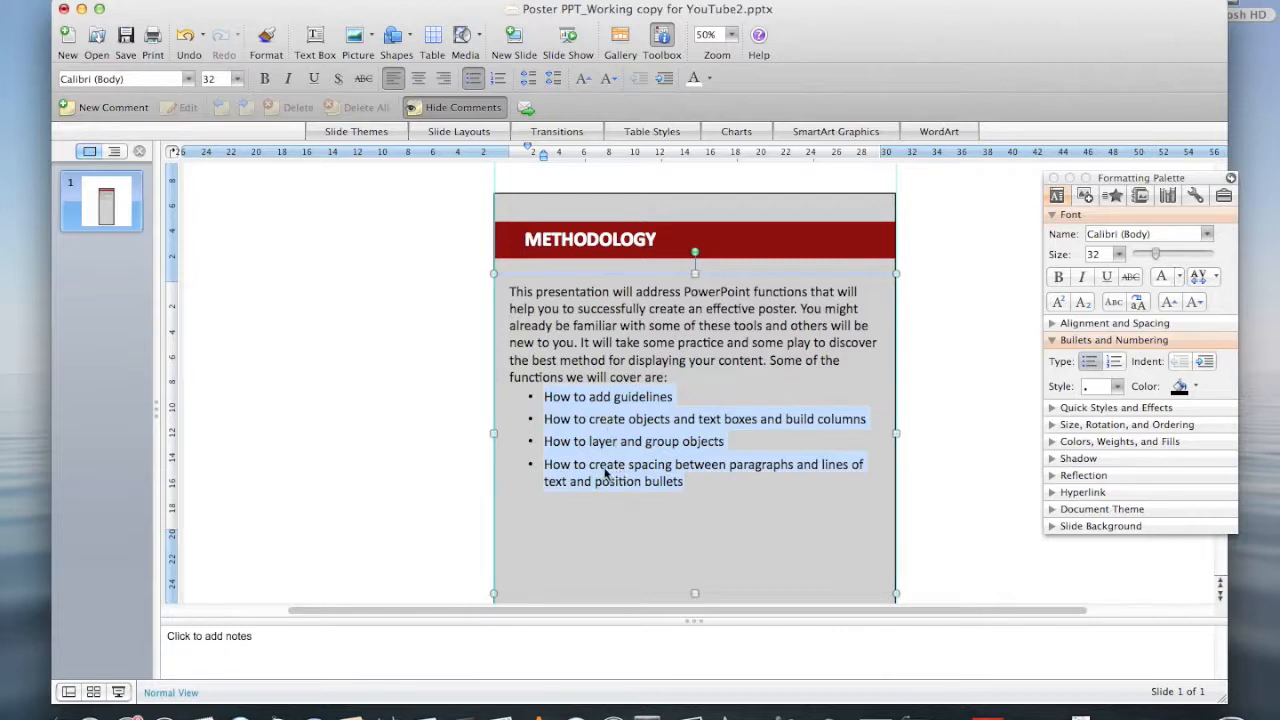
pyautogui.click(930, 363)
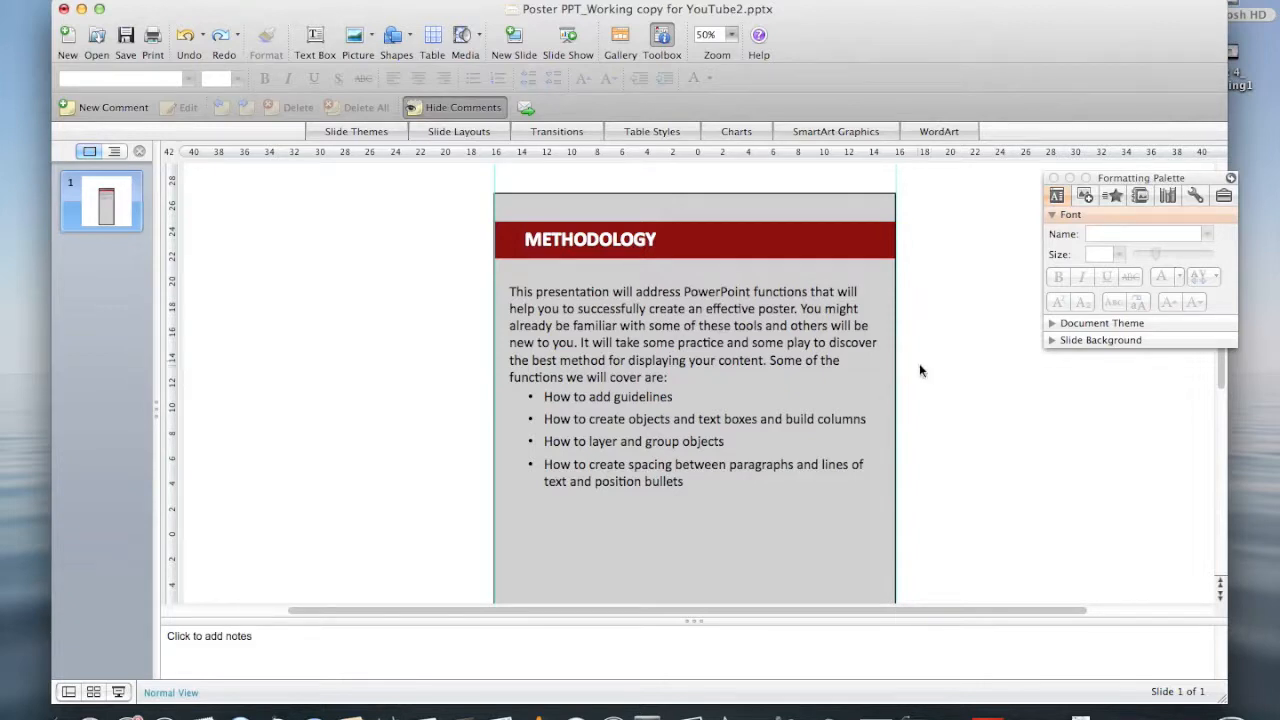
# Set the introductory paragraph under METHODOLOGY to Multiple line spacing at 1.25
pyautogui.click(622, 362)
pyautogui.moveTo(622, 360); pyautogui.dragTo(512, 293)
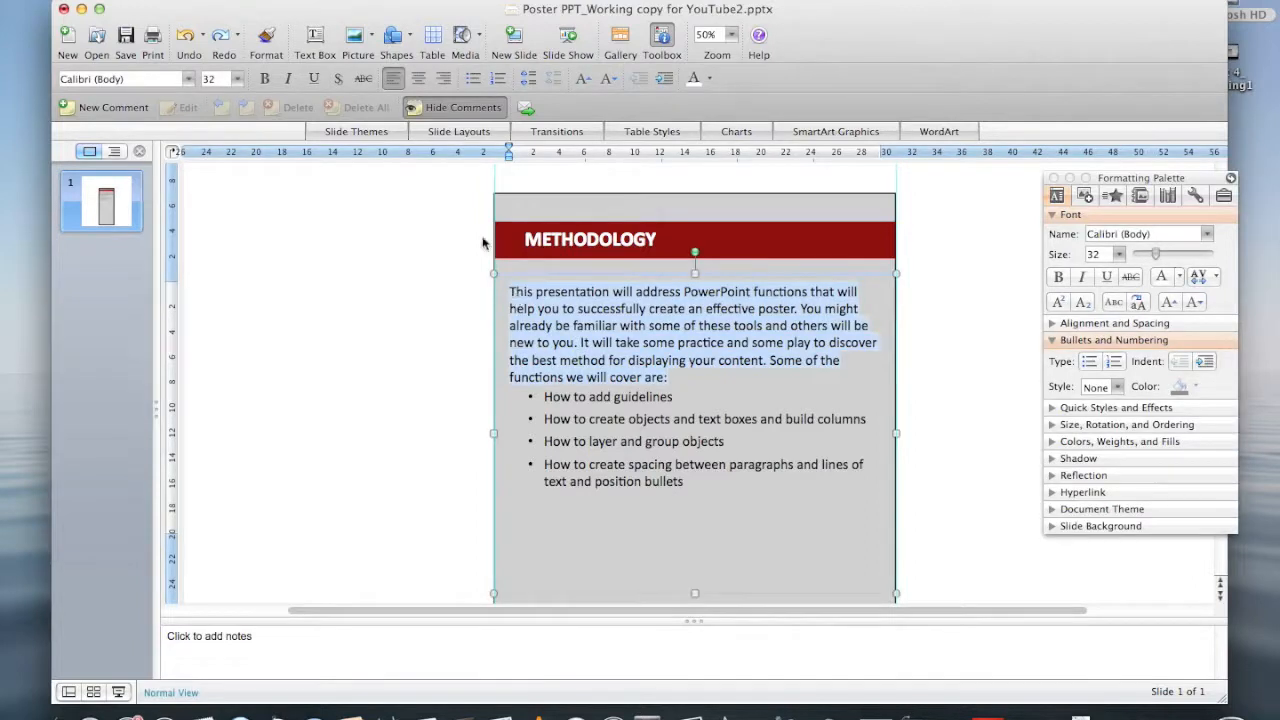
pyautogui.click(334, 0)
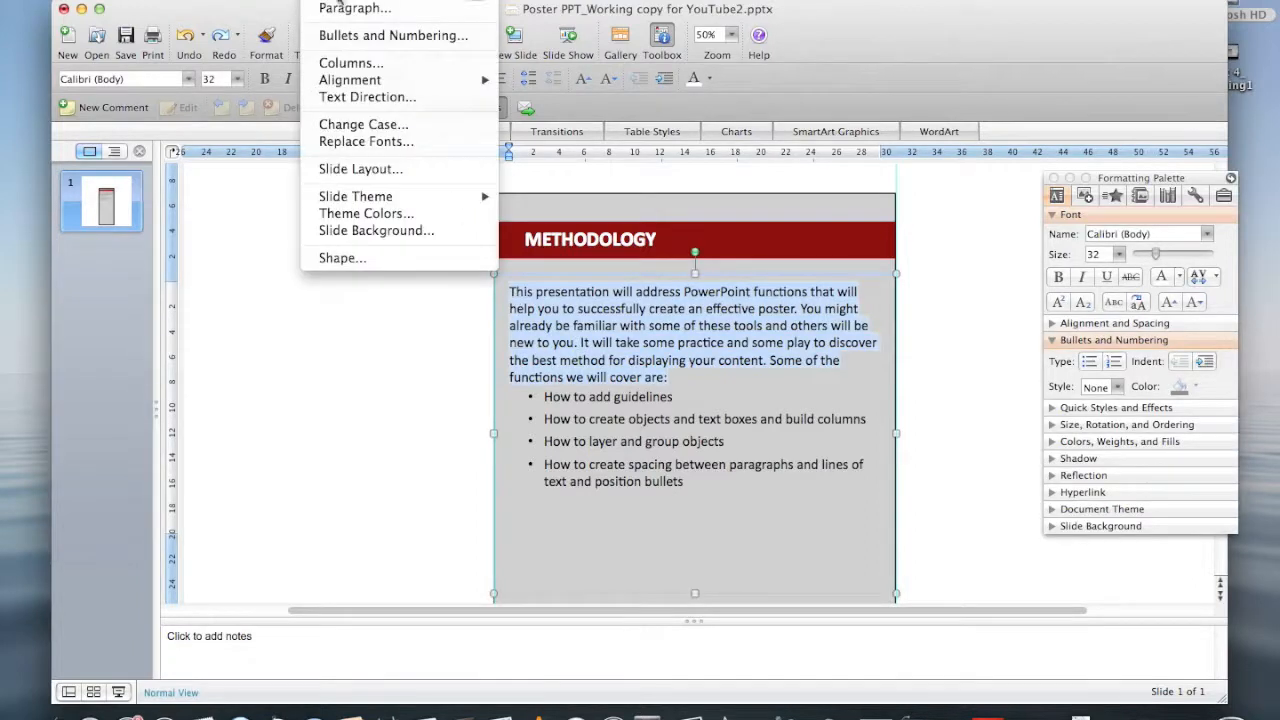
pyautogui.click(345, 8)
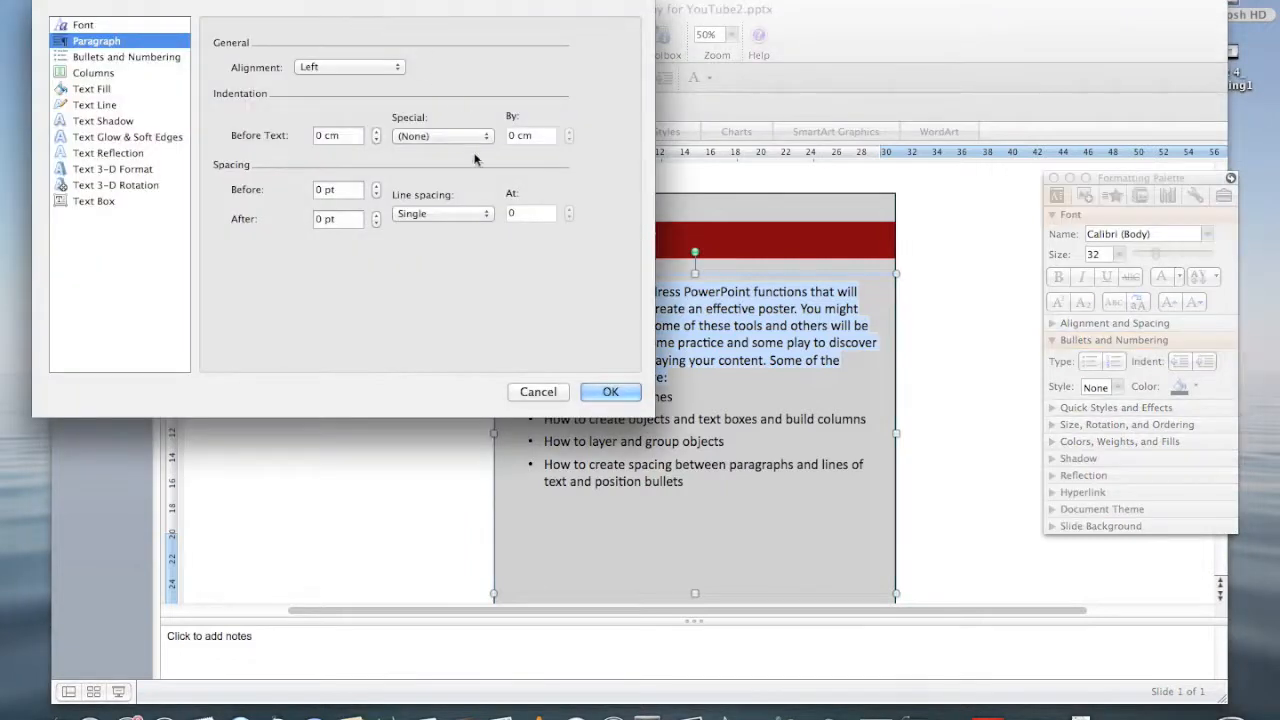
pyautogui.click(487, 222)
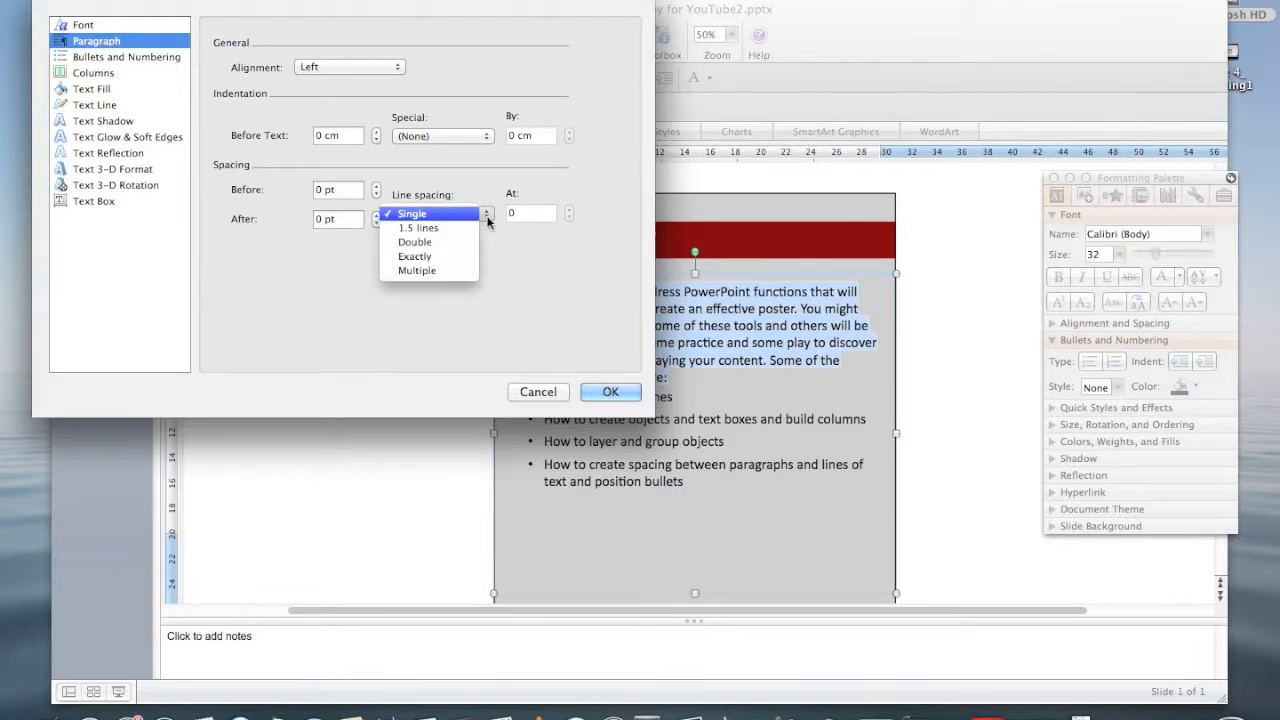
pyautogui.click(461, 272)
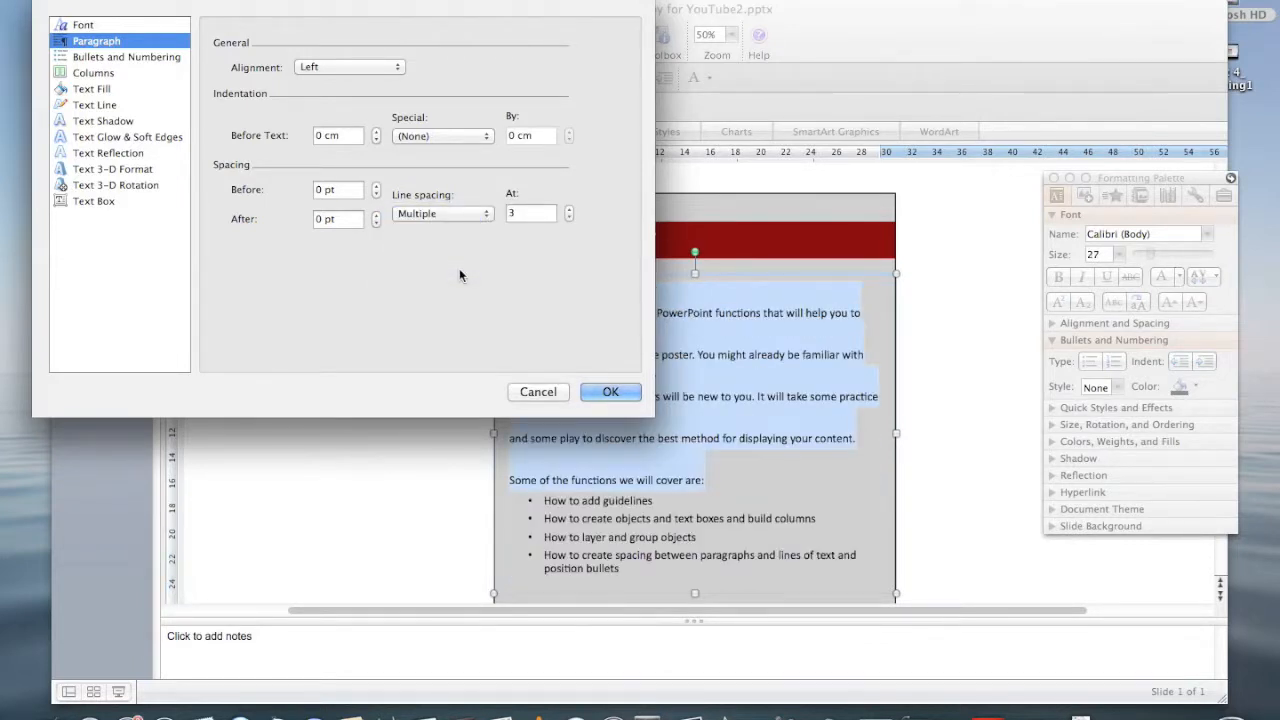
pyautogui.doubleClick(510, 212)
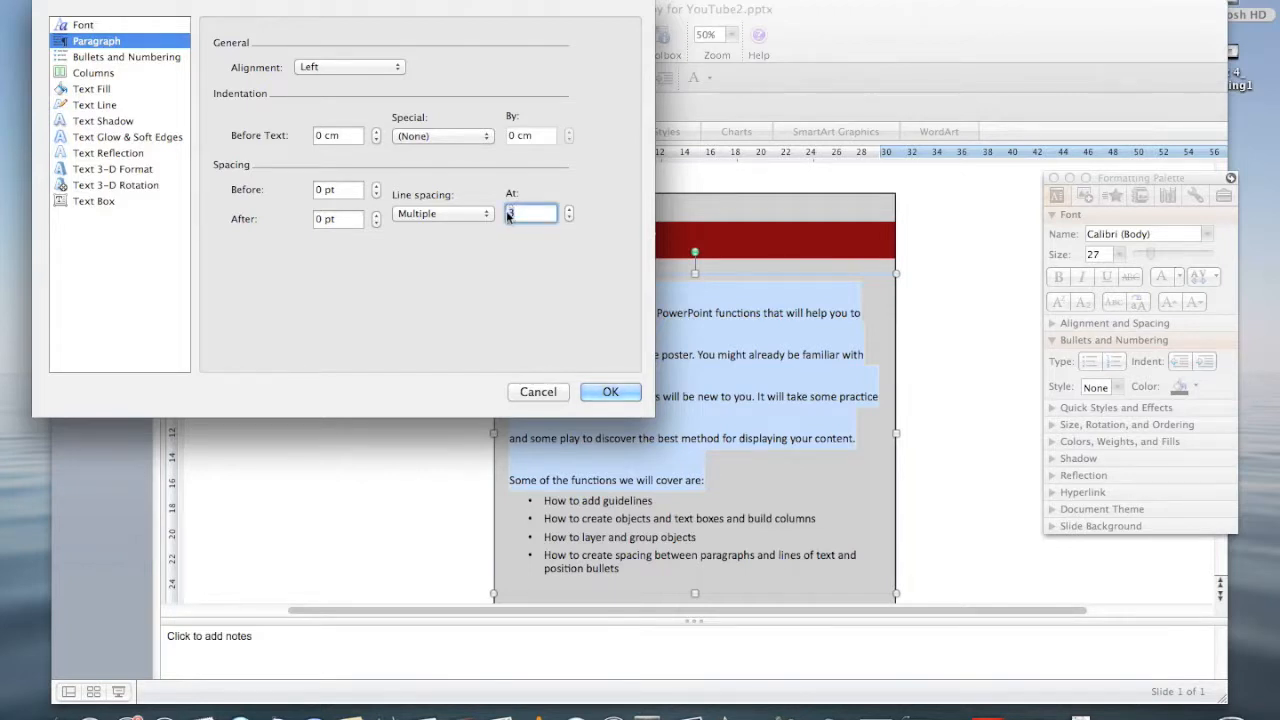
pyautogui.write('1.25')
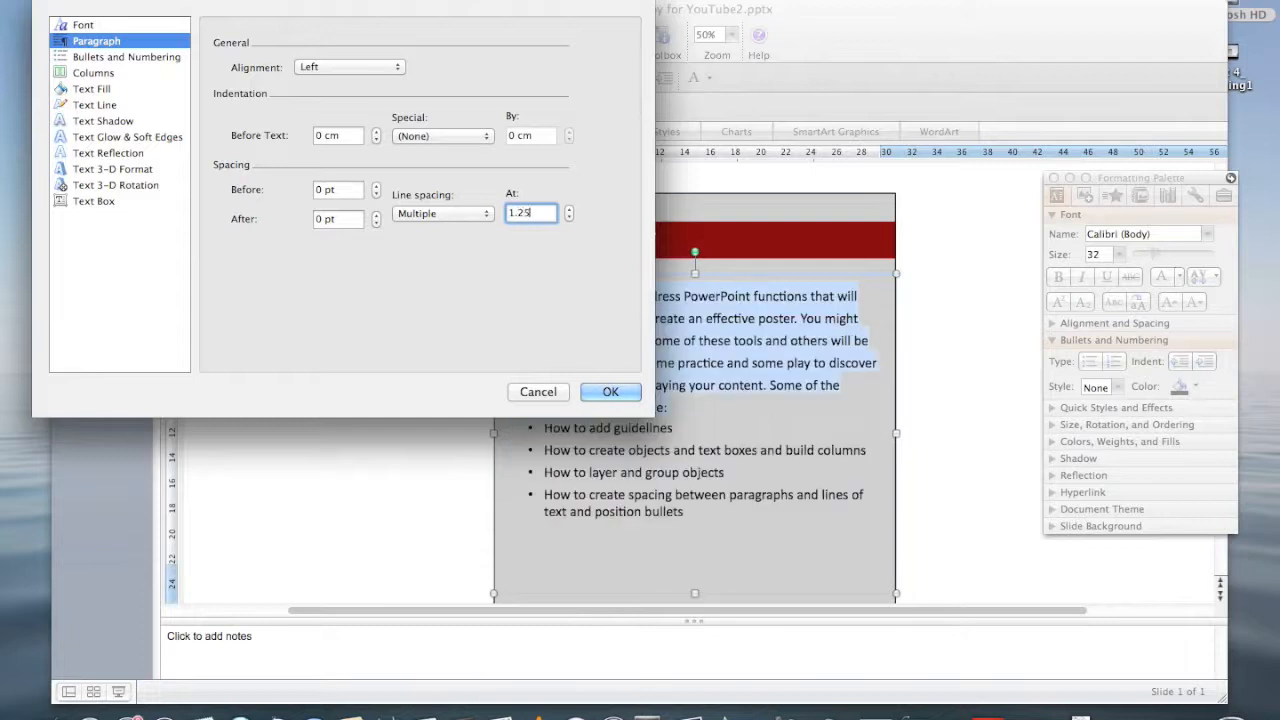
pyautogui.click(610, 391)
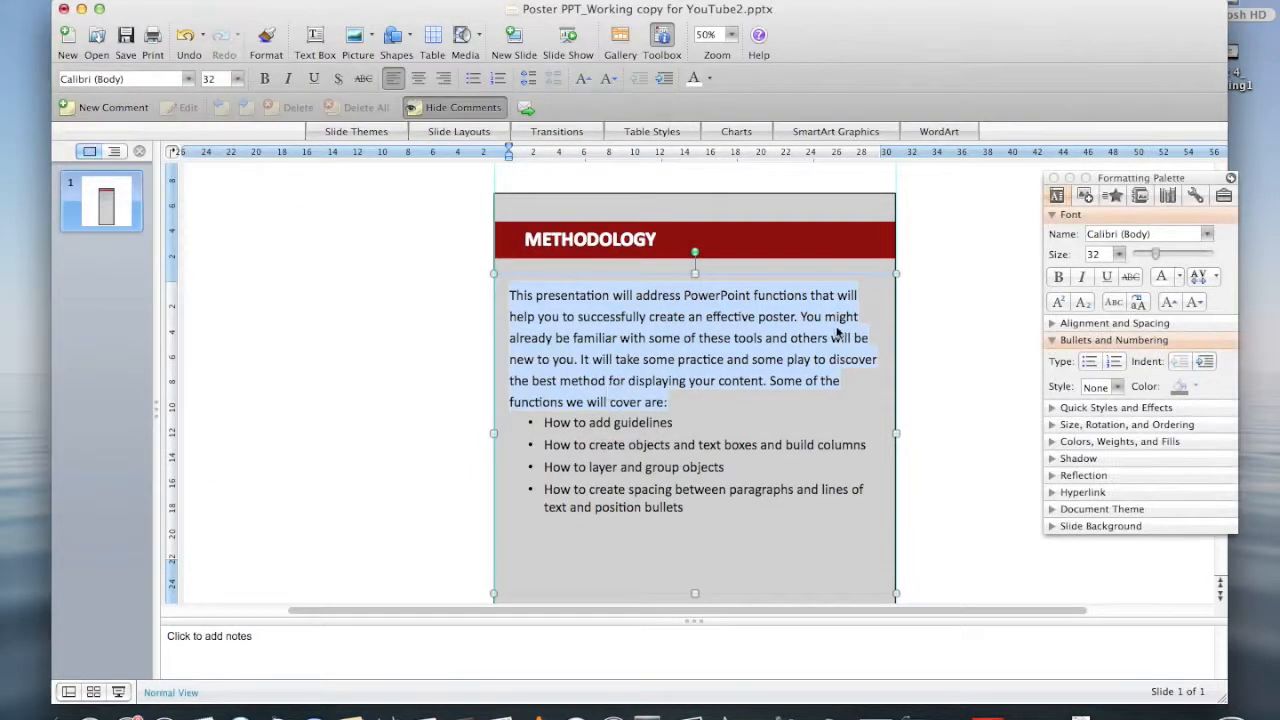
pyautogui.click(905, 332)
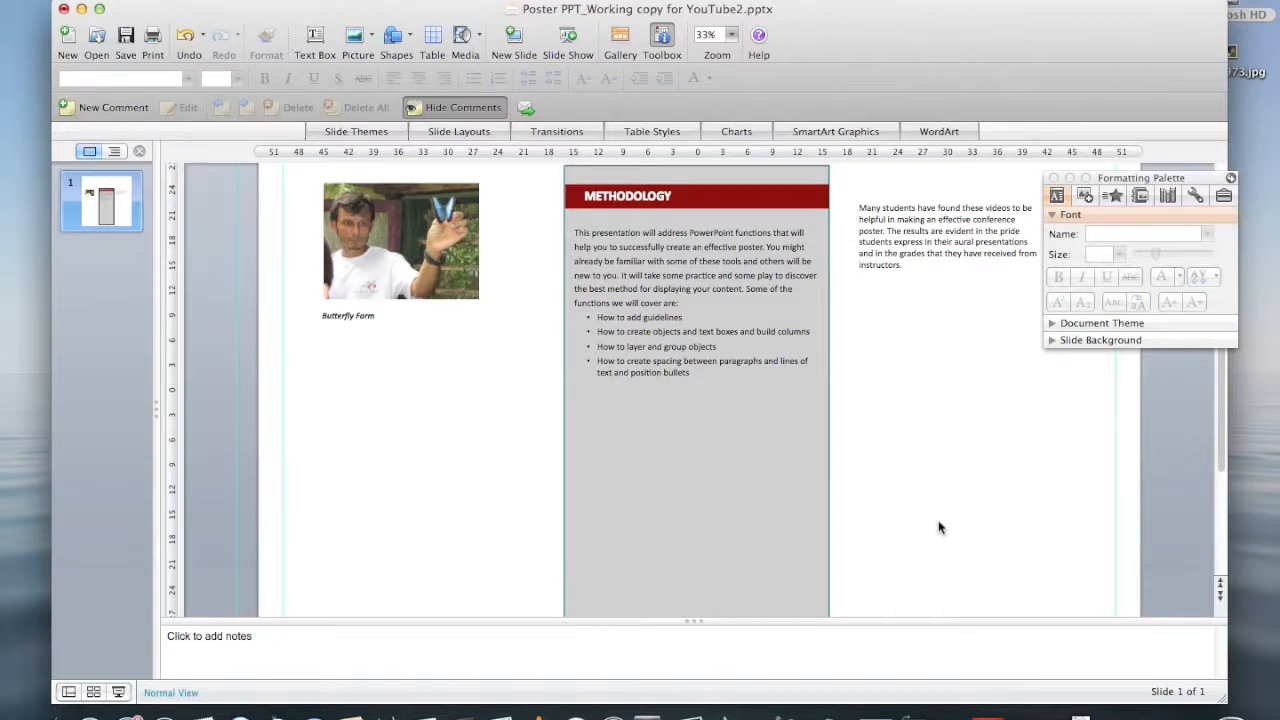
# Move the "Many students" text box into the gray column below the bullets and place the butterfly photo beneath it
pyautogui.click(934, 246)
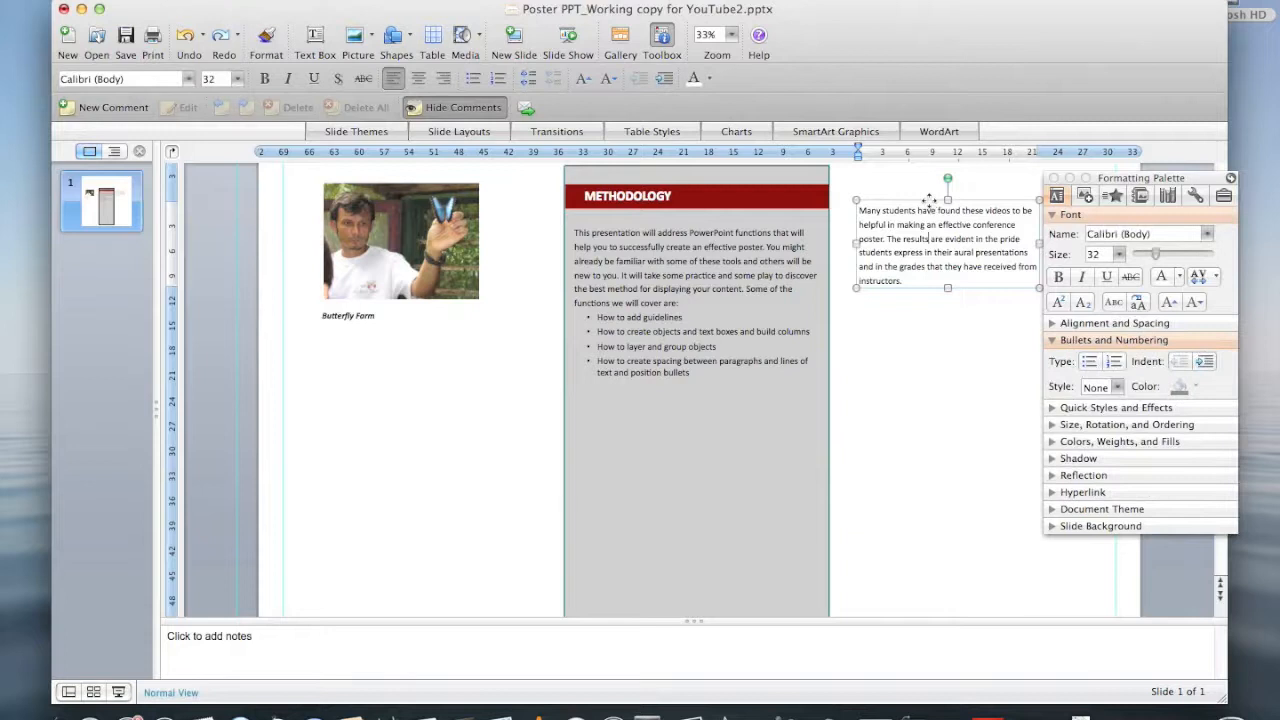
pyautogui.moveTo(932, 201); pyautogui.dragTo(662, 398)
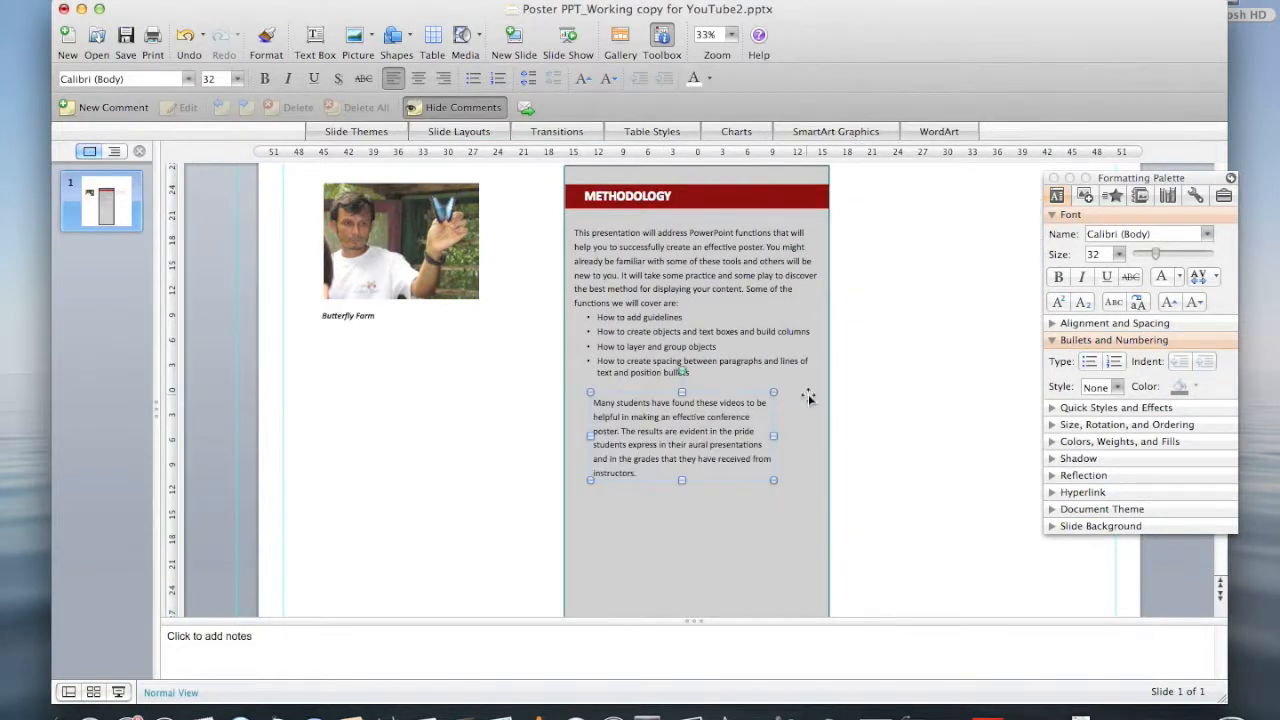
pyautogui.click(462, 231)
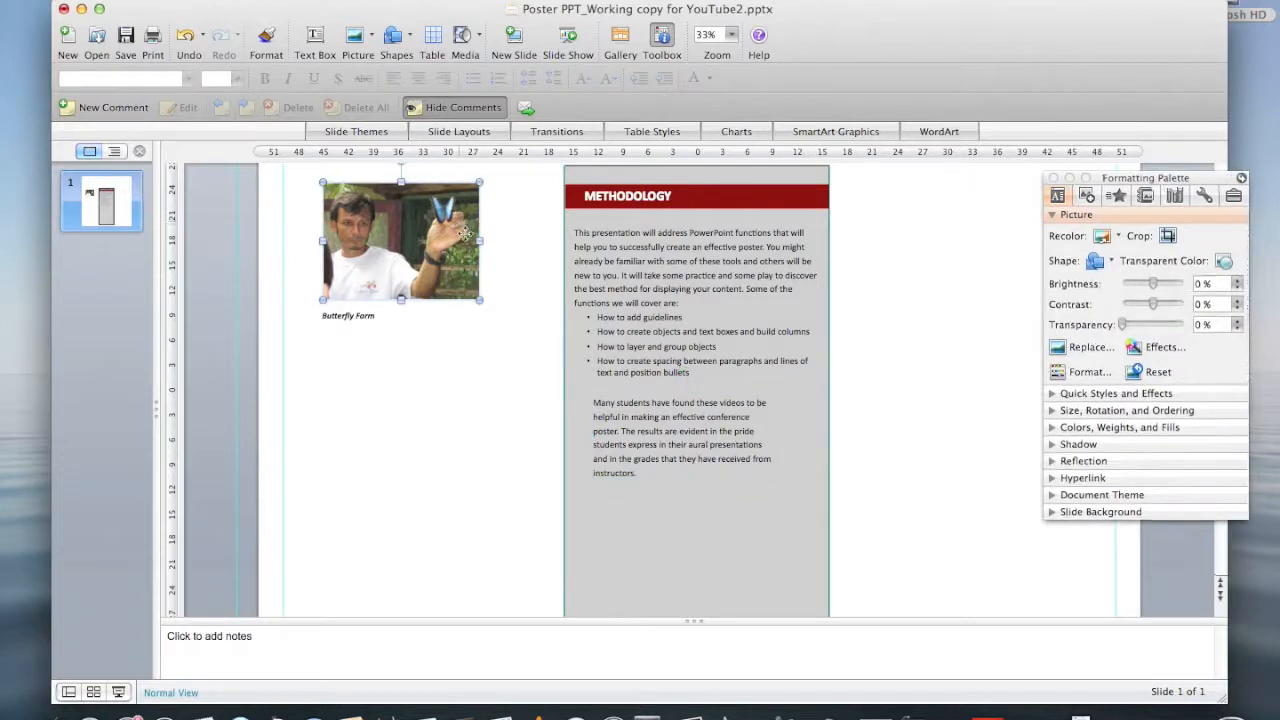
pyautogui.moveTo(466, 233); pyautogui.dragTo(732, 521)
pyautogui.scroll(-2, 800, 455)
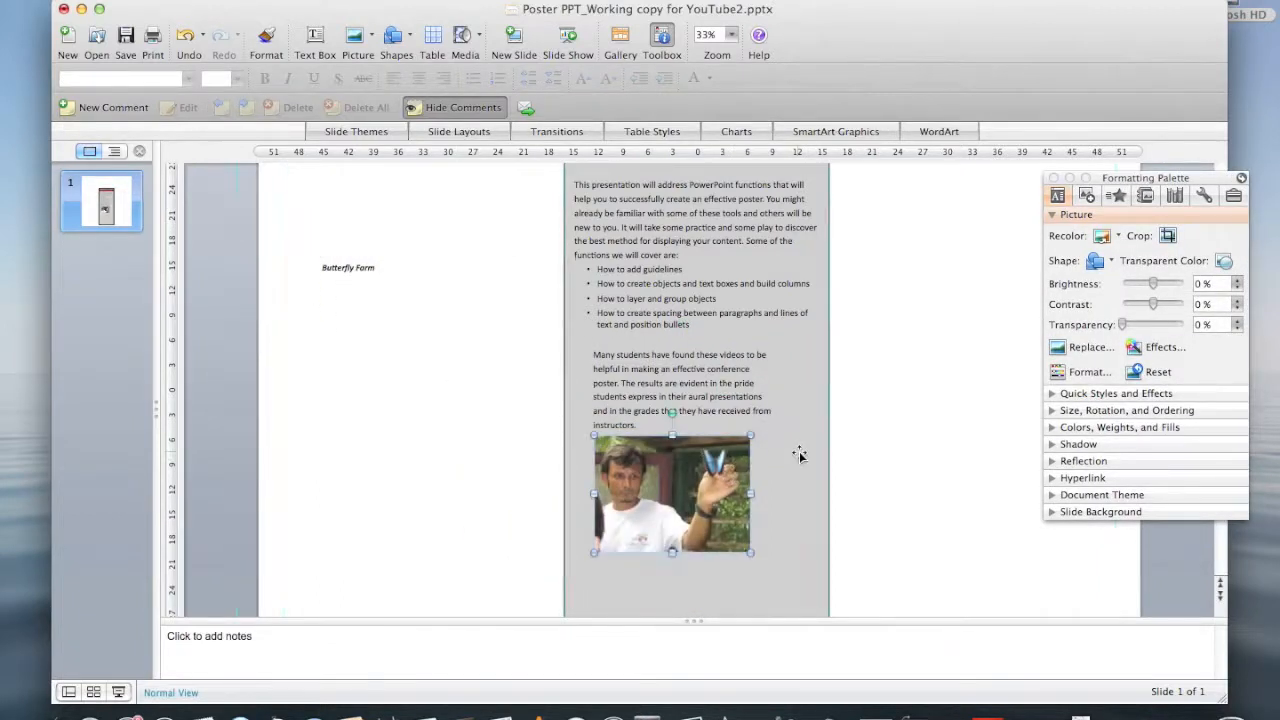
pyautogui.scroll(-3, 800, 455)
# Rearrange the gray column so the photo follows the bullets, with the "Butterfly Farm" caption directly beneath it and the "Many students" text below
pyautogui.moveTo(650, 423); pyautogui.dragTo(492, 338)
pyautogui.click(686, 298)
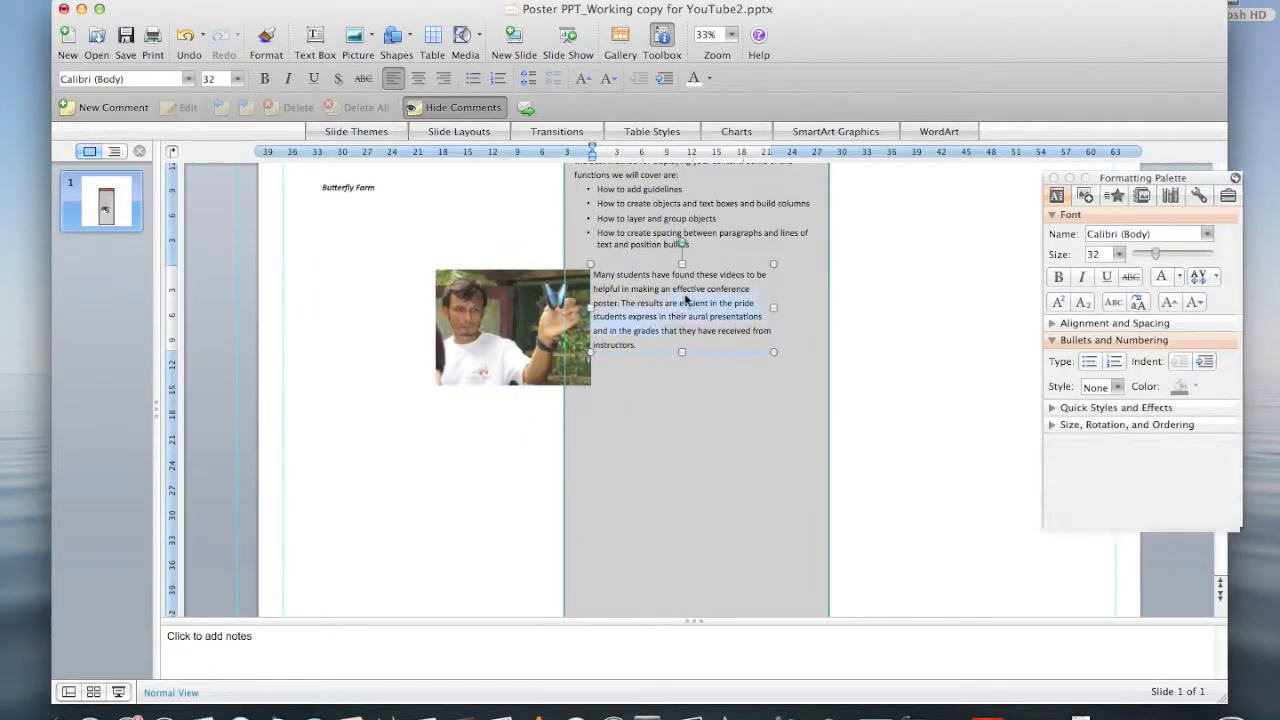
pyautogui.moveTo(706, 270); pyautogui.dragTo(715, 418)
pyautogui.moveTo(575, 325); pyautogui.dragTo(736, 320)
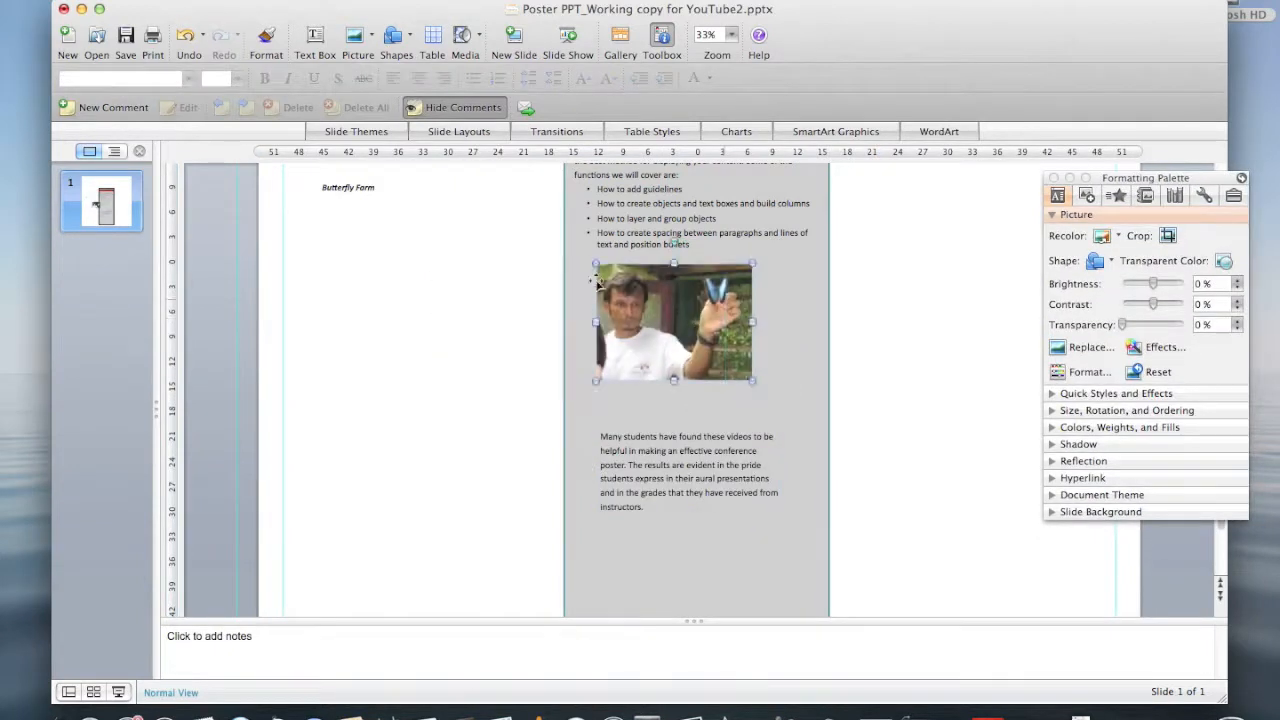
pyautogui.click(363, 187)
pyautogui.moveTo(383, 185); pyautogui.dragTo(660, 394)
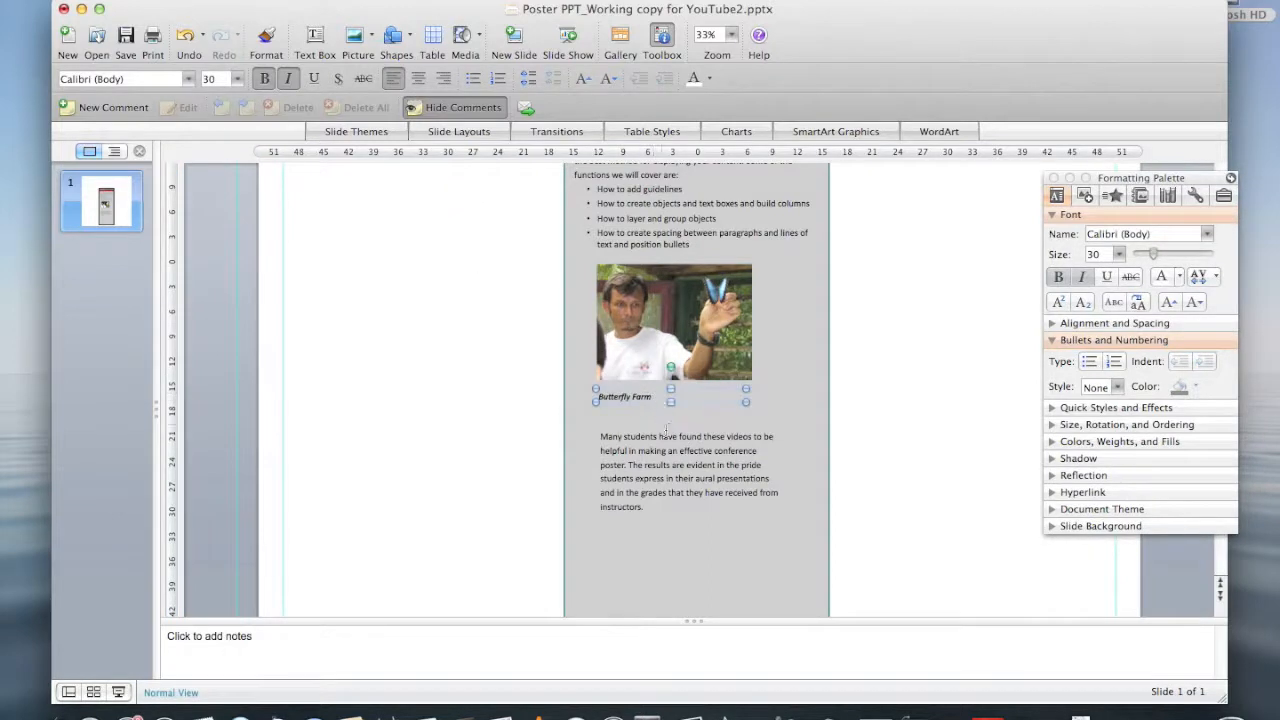
# Move the "Many students" text box slightly closer to the "Butterfly Farm" caption
pyautogui.click(670, 440)
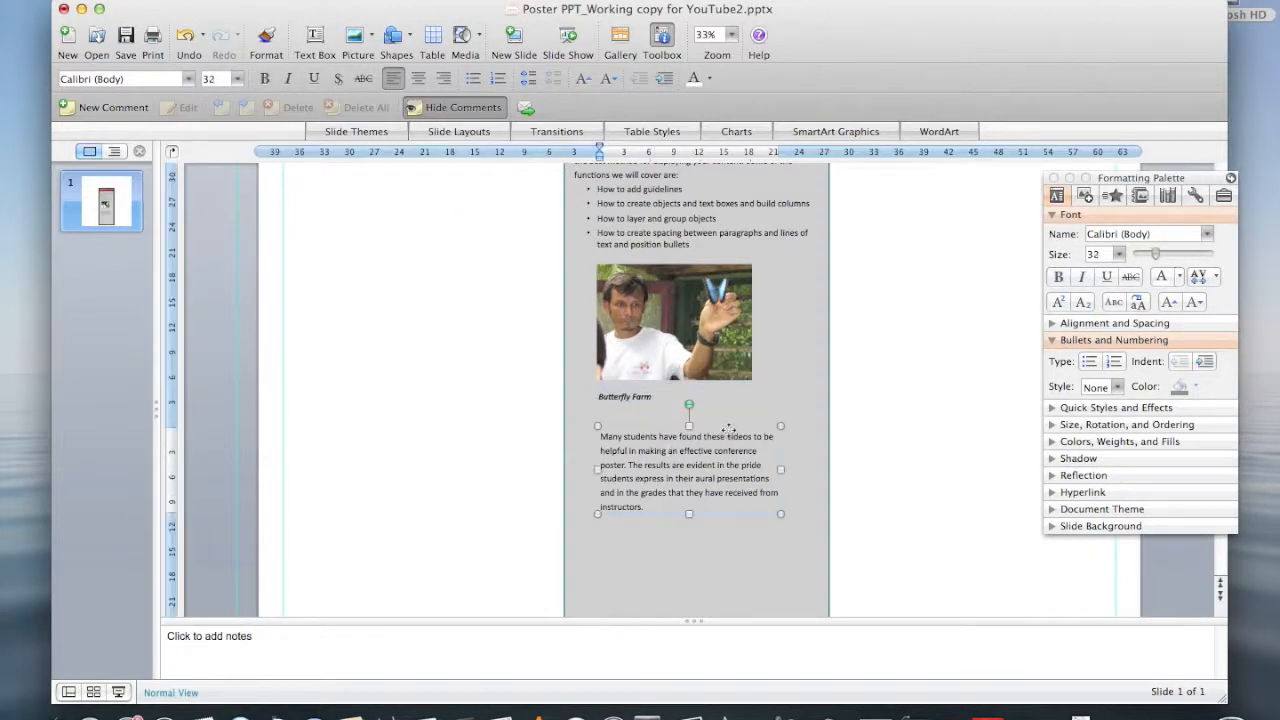
pyautogui.moveTo(729, 428); pyautogui.dragTo(725, 420)
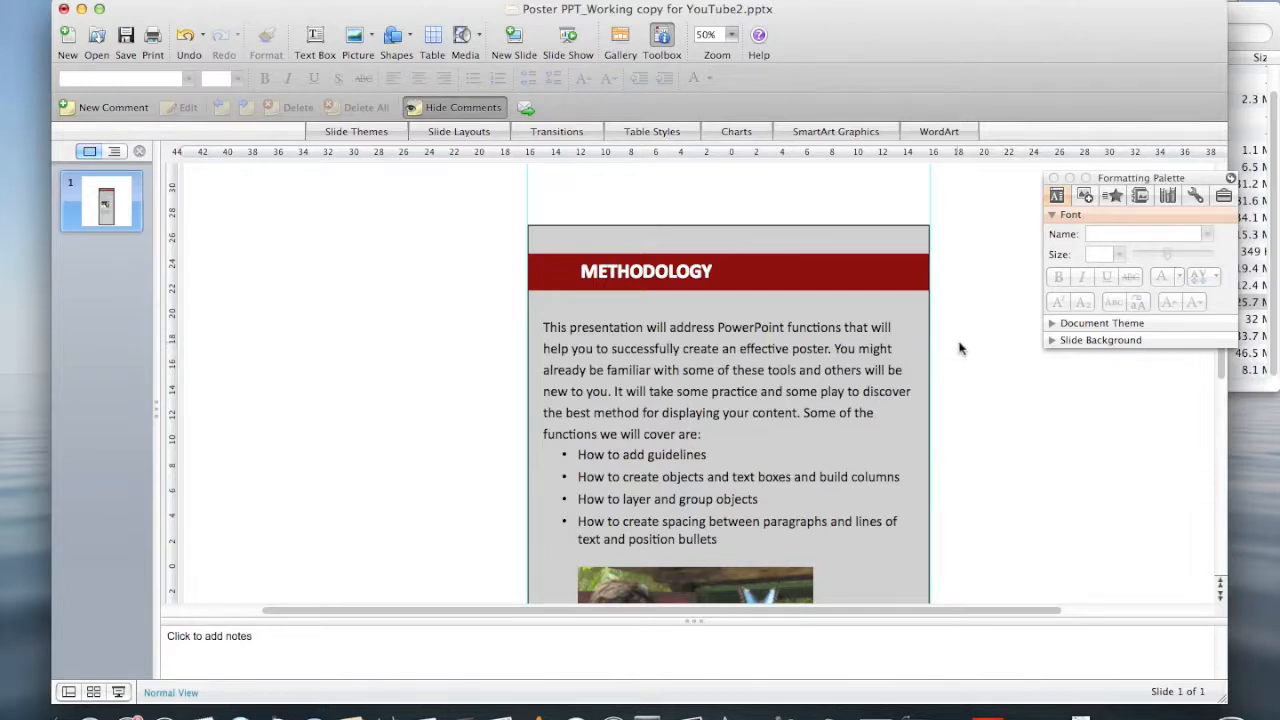
# Add a vertical guide through the center of the gray column by copying the guide on its left edge
pyautogui.click(801, 236)
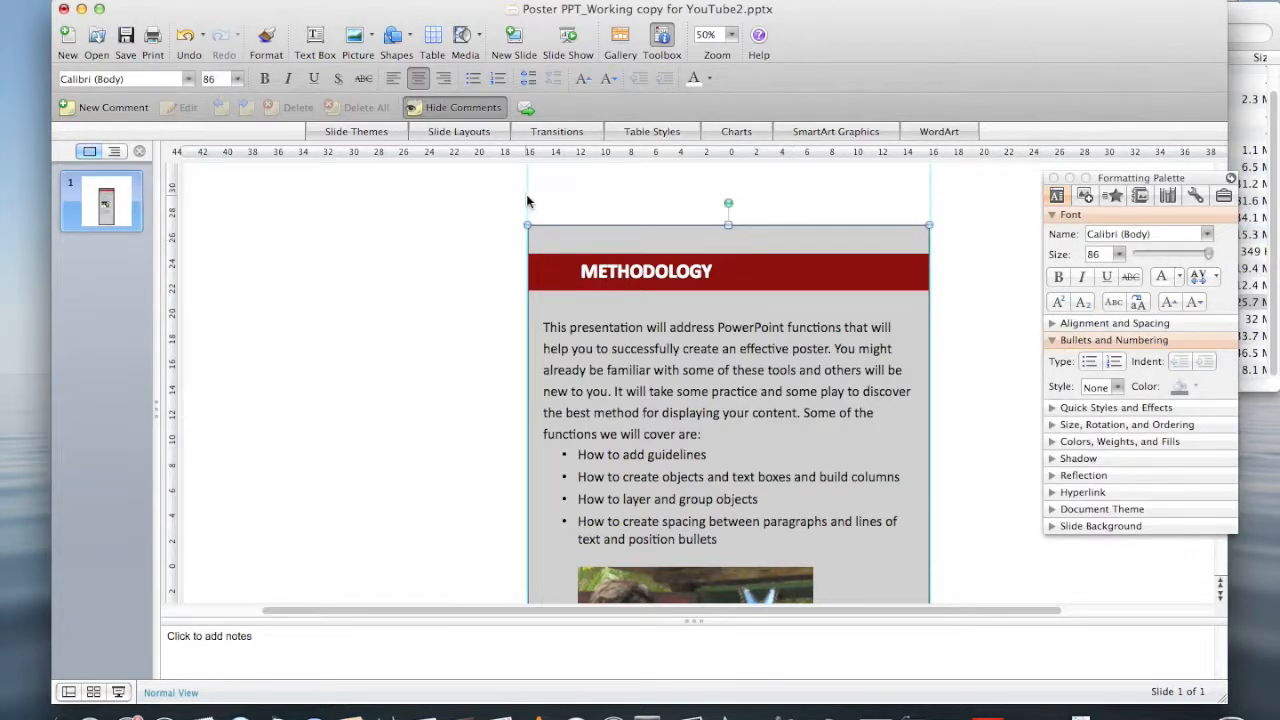
pyautogui.moveTo(528, 202); pyautogui.dragTo(730, 203)
pyautogui.moveTo(528, 194); pyautogui.dragTo(528, 194)
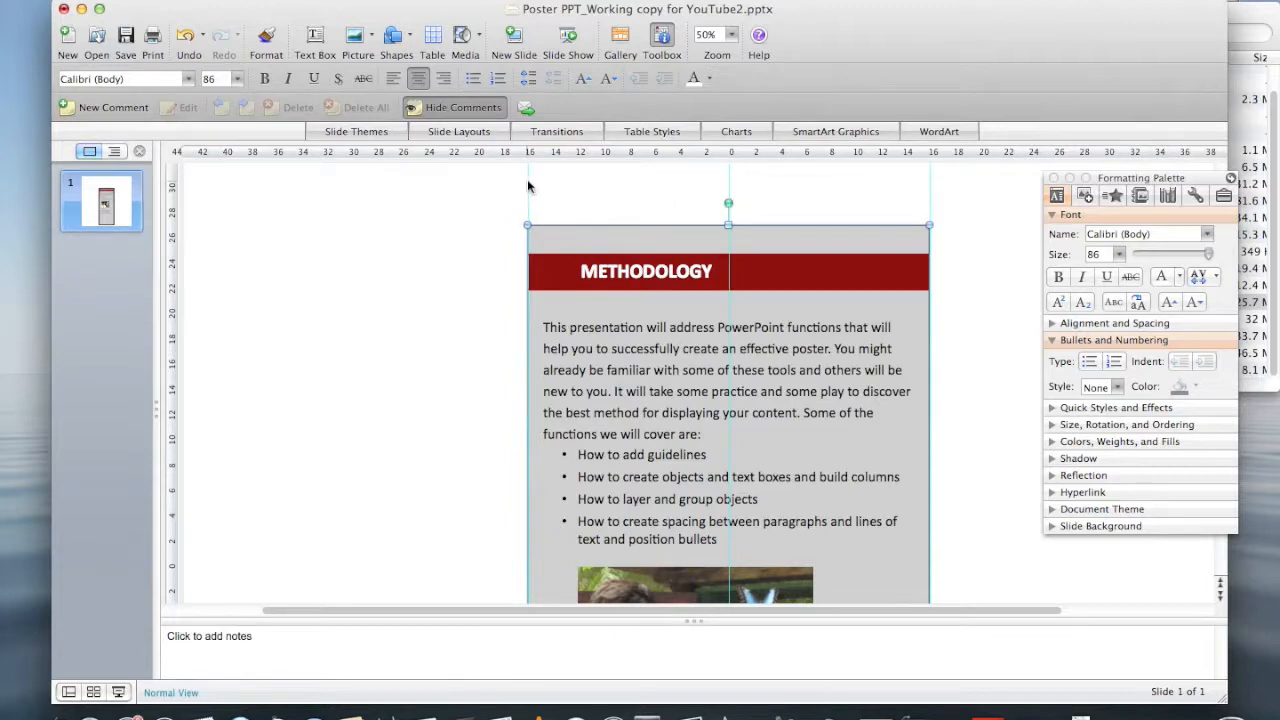
# Move the two guides on the gray column's edges inward to the left and right edges of the introductory text
pyautogui.moveTo(529, 186); pyautogui.dragTo(541, 186)
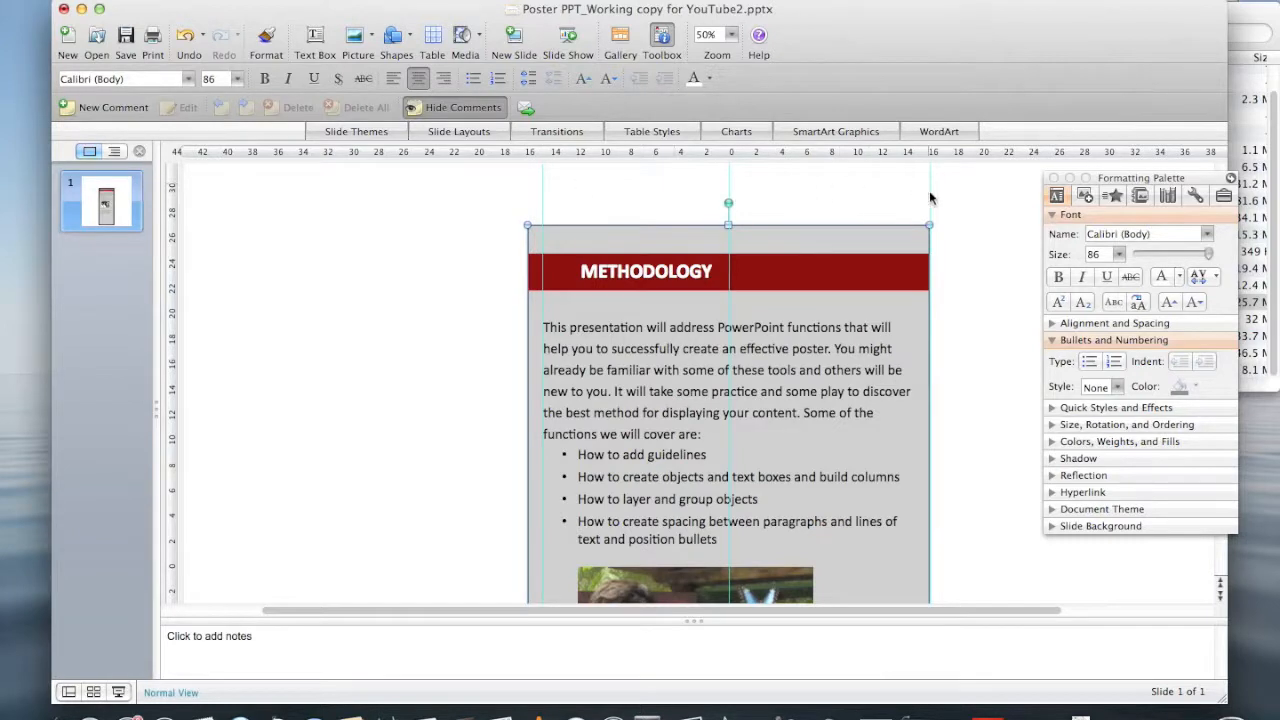
pyautogui.moveTo(930, 198); pyautogui.dragTo(913, 197)
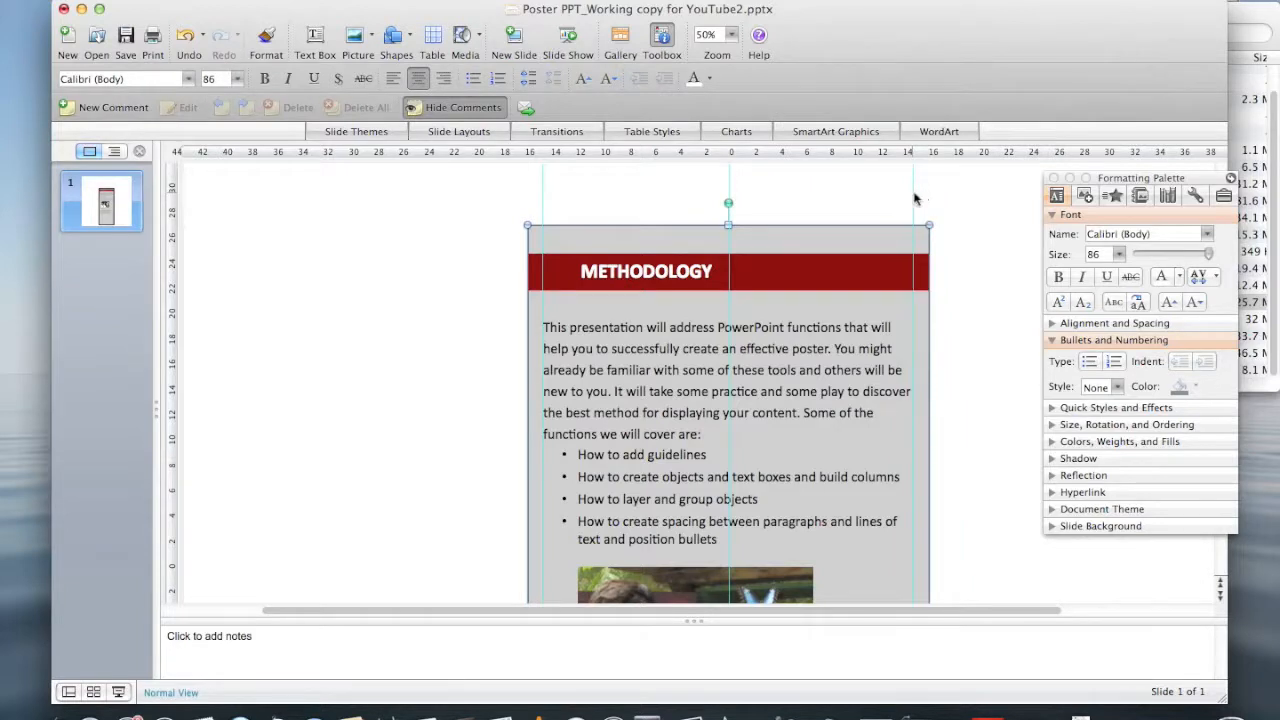
pyautogui.click(914, 196)
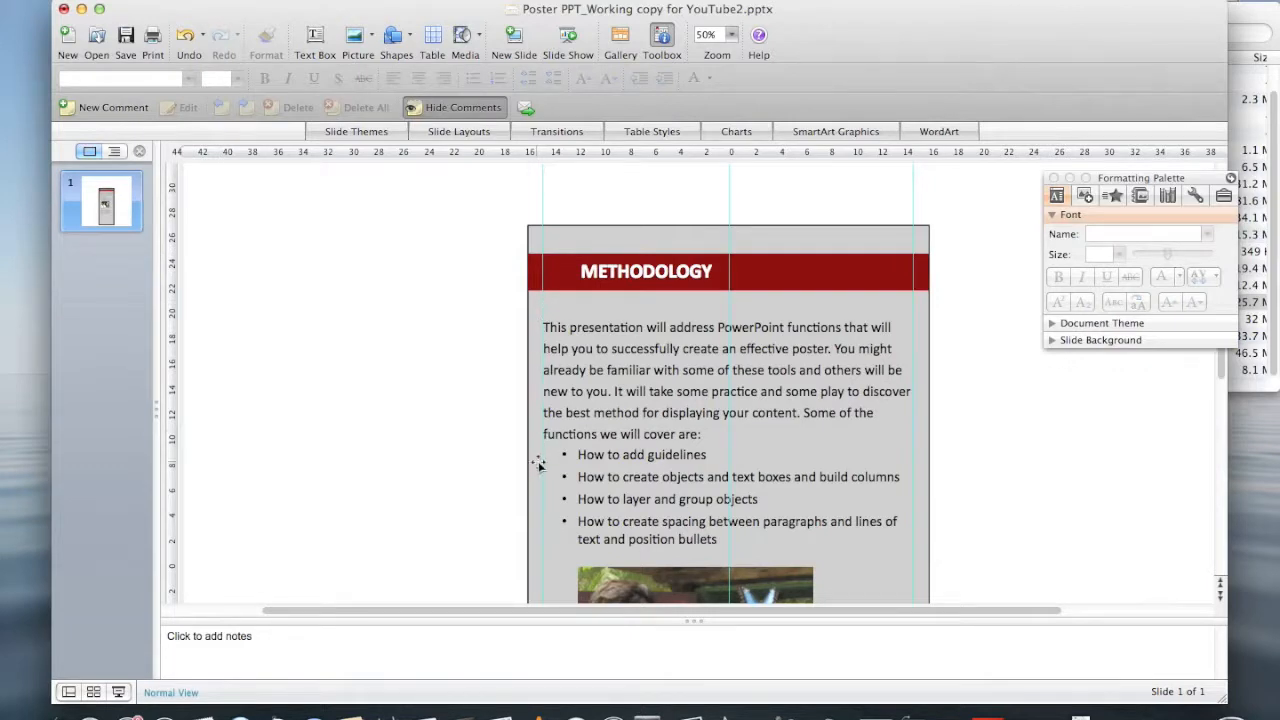
# Nudge the METHODOLOGY heading left until its text lines up with the left margin guide and the introductory paragraph
pyautogui.click(670, 265)
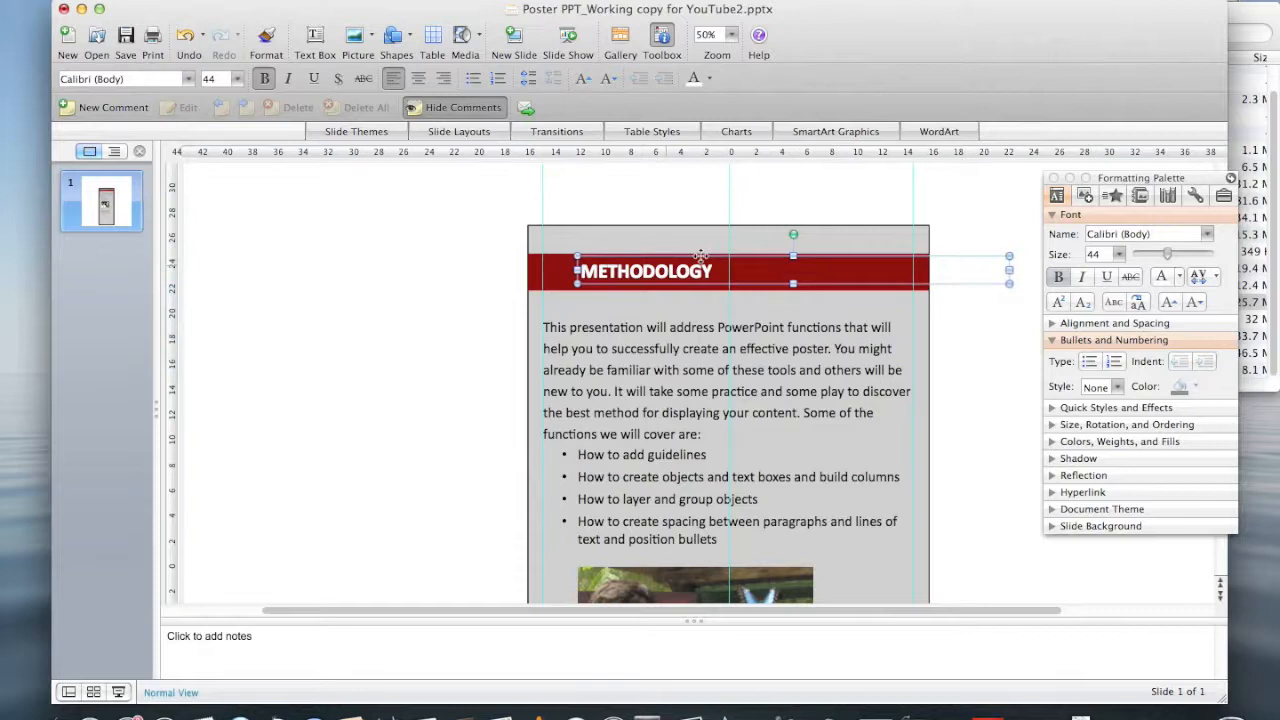
pyautogui.press('Left')
pyautogui.press('Left')
pyautogui.press('Left')
pyautogui.press('Left')
pyautogui.press('Left')
pyautogui.press('Left')
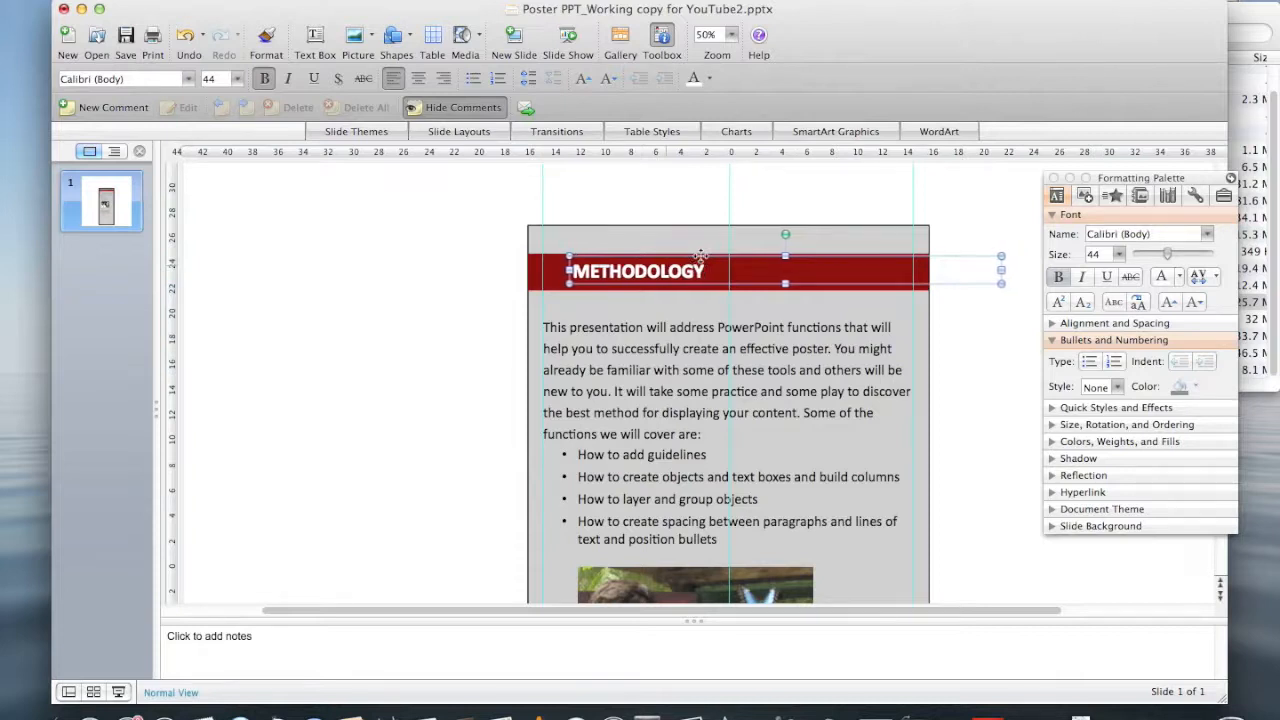
pyautogui.press('Left')
pyautogui.press('Left')
pyautogui.press('Left')
pyautogui.press('Left')
pyautogui.press('Left')
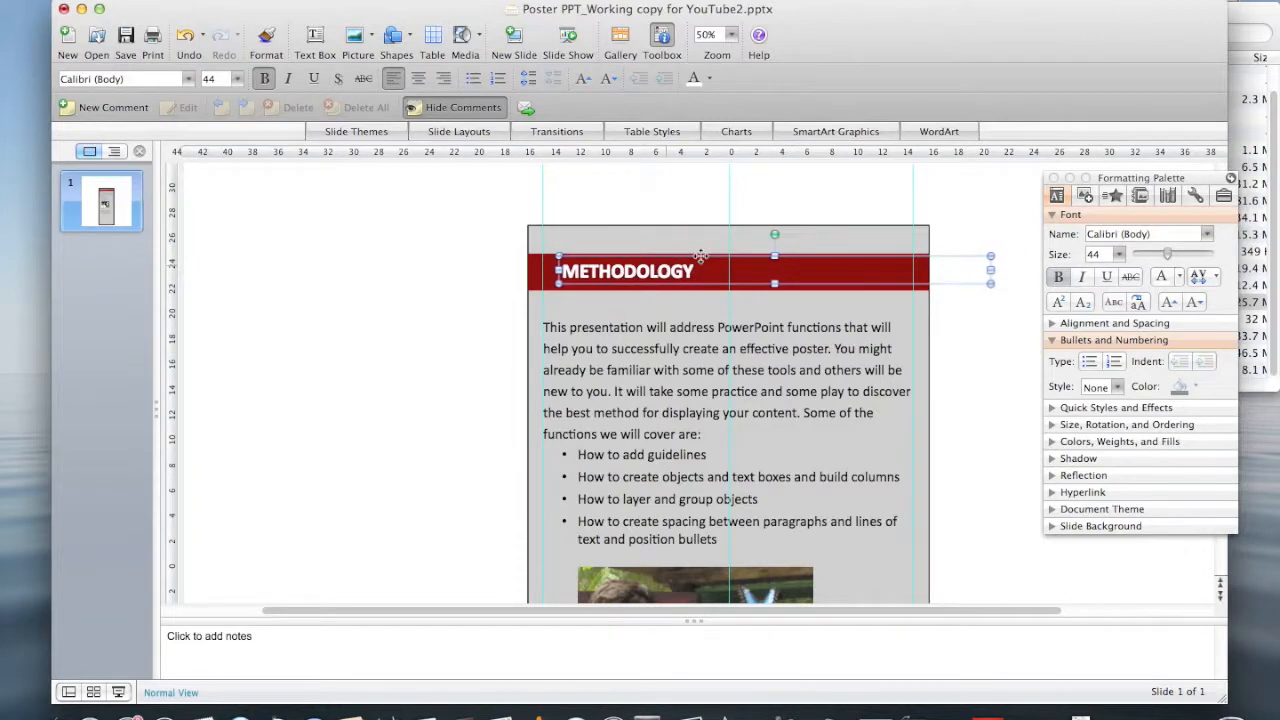
pyautogui.press('Left')
pyautogui.press('Left')
pyautogui.press('Left')
pyautogui.press('Left')
pyautogui.press('Left')
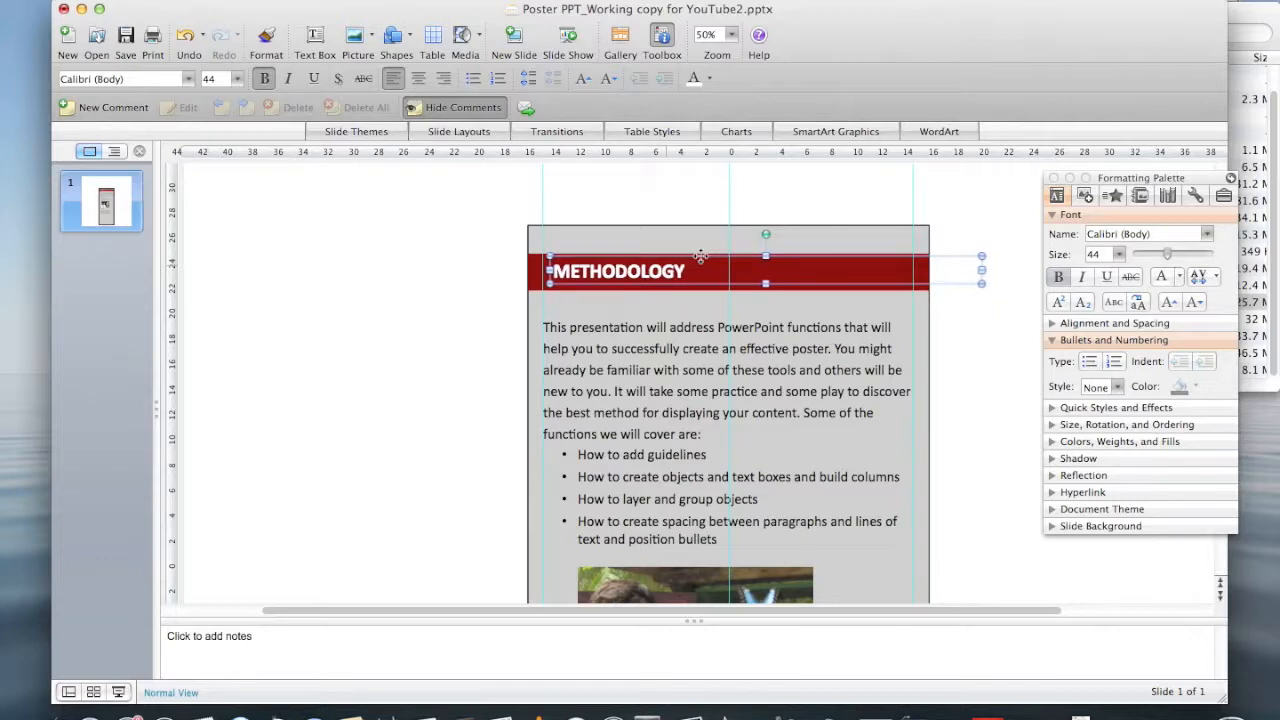
pyautogui.press('Left')
pyautogui.press('Left')
pyautogui.press('Left')
pyautogui.press('Left')
pyautogui.press('Left')
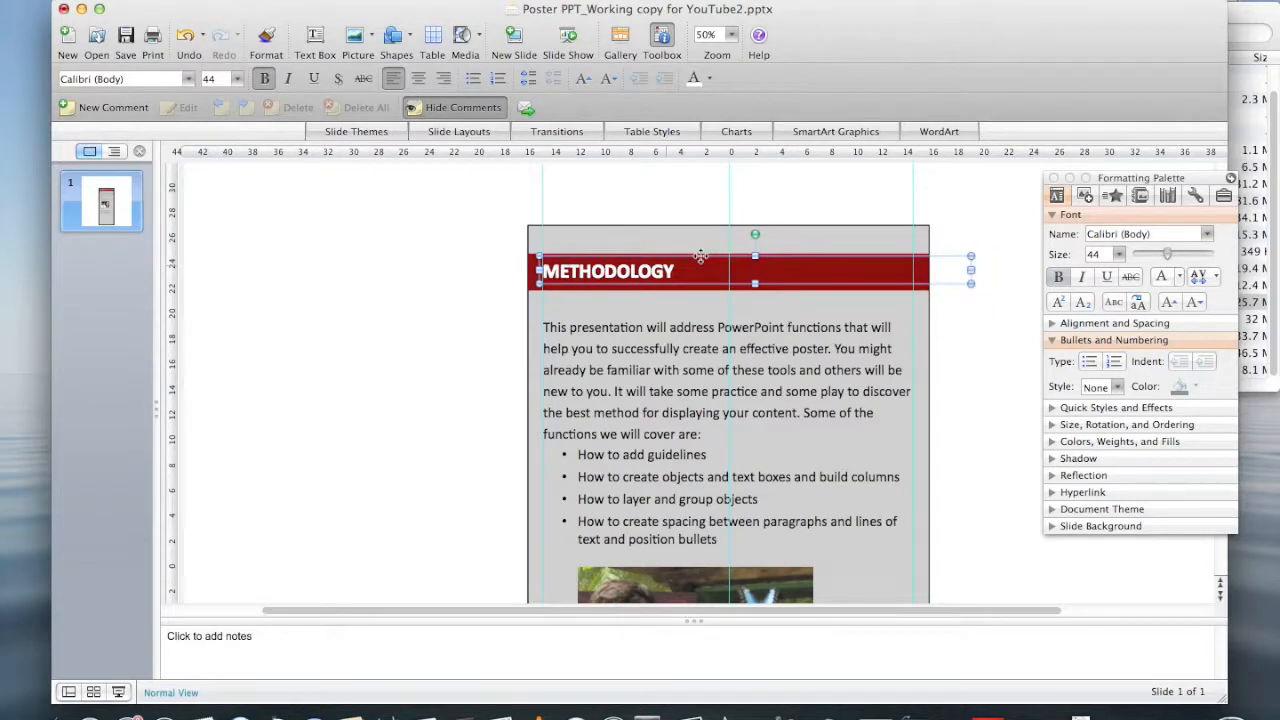
# Nudge the butterfly photo right until it is centered on the column's middle guide
pyautogui.scroll(-3, 731, 305)
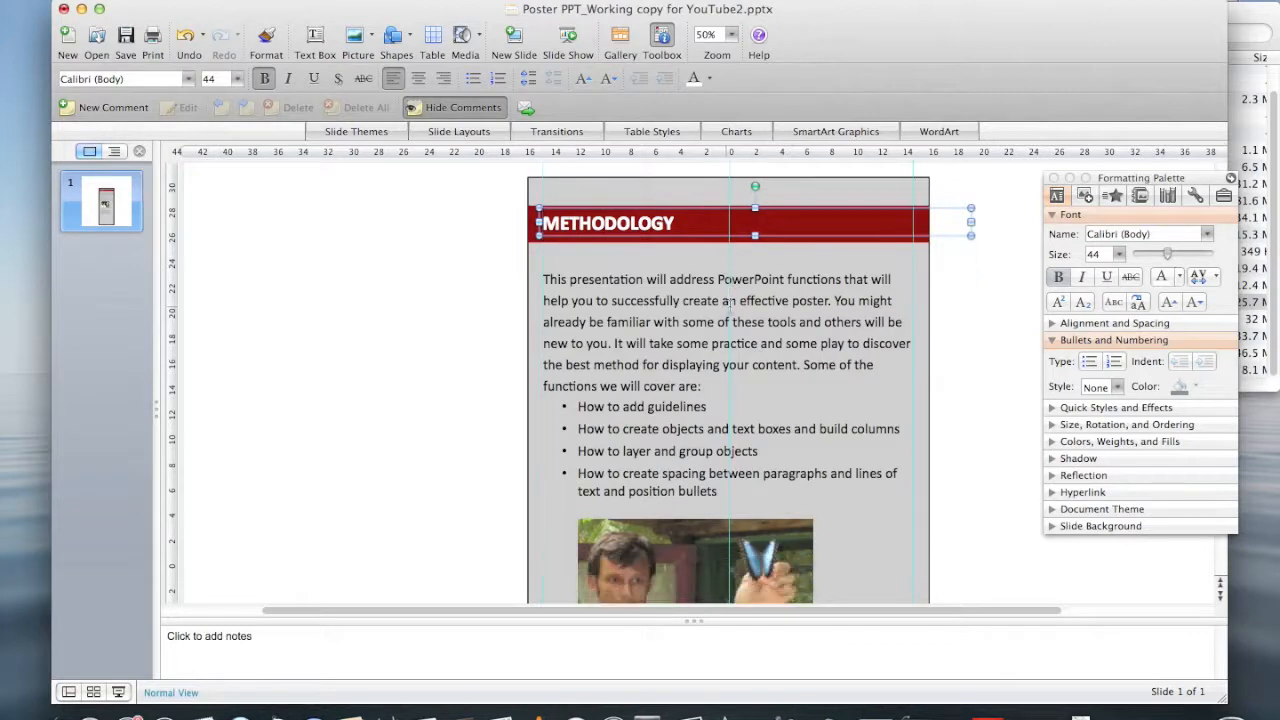
pyautogui.scroll(-5, 730, 303)
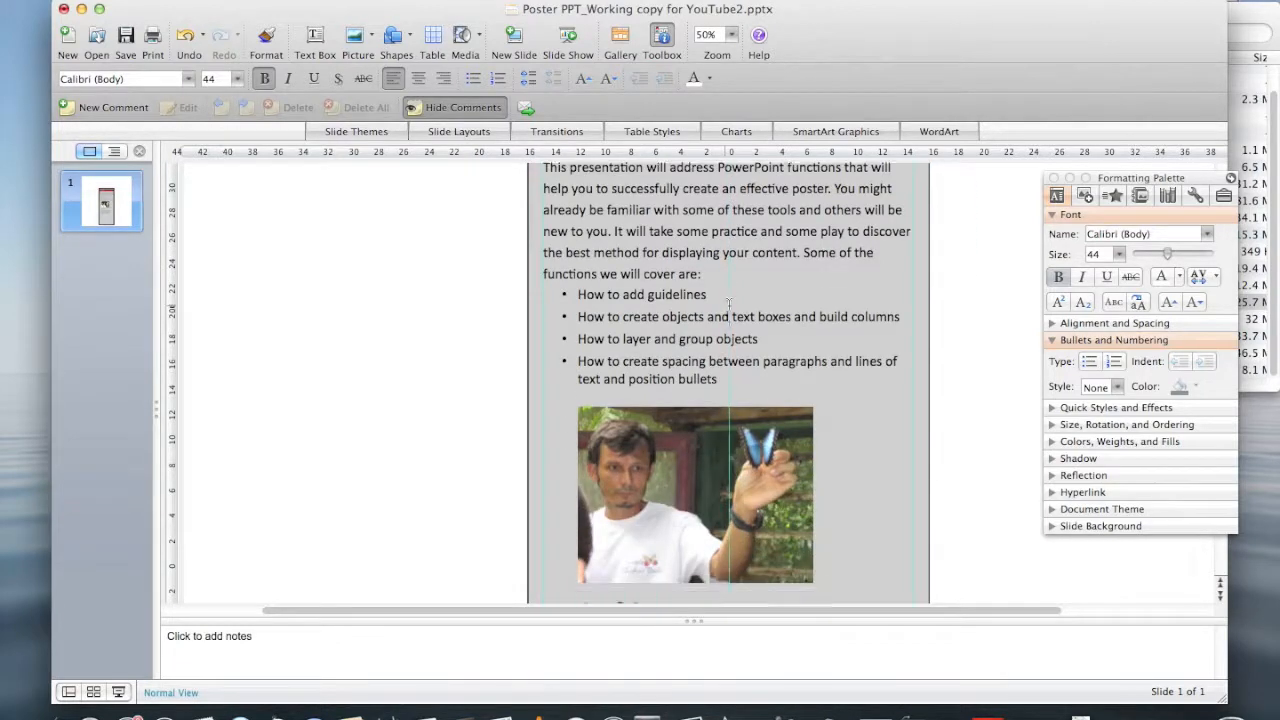
pyautogui.scroll(-5, 729, 303)
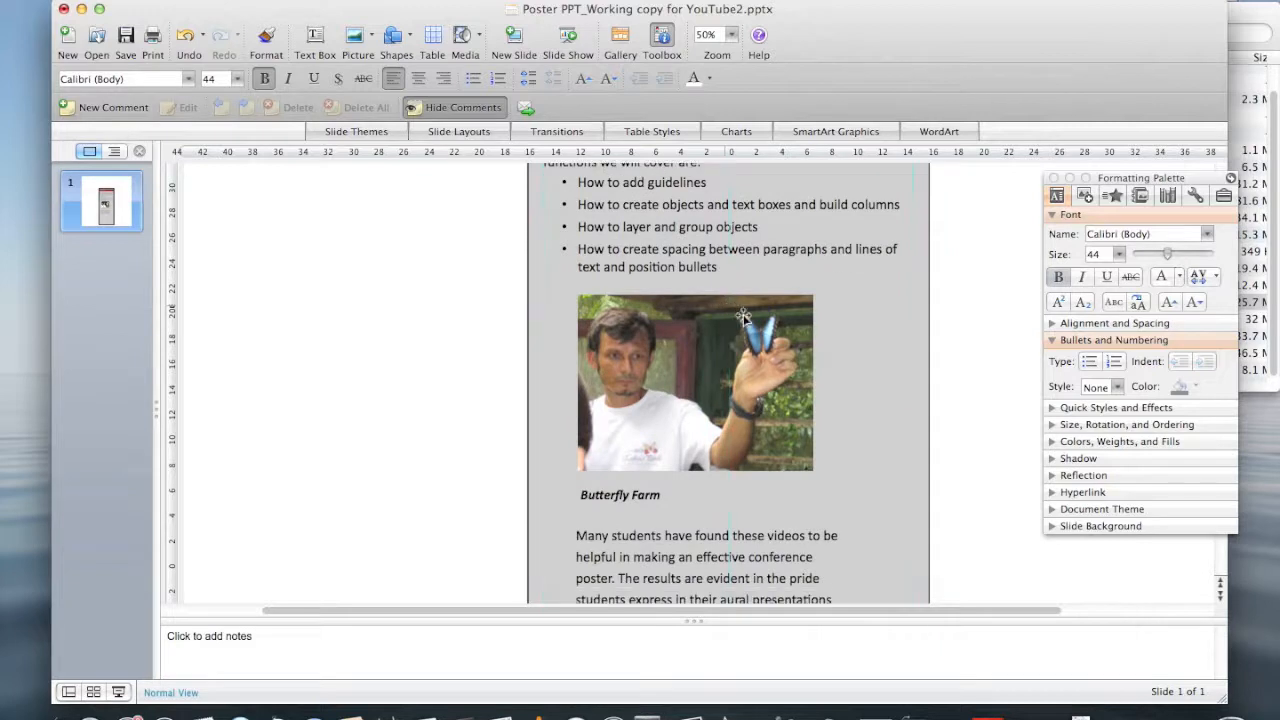
pyautogui.scroll(-2, 743, 317)
pyautogui.click(788, 337)
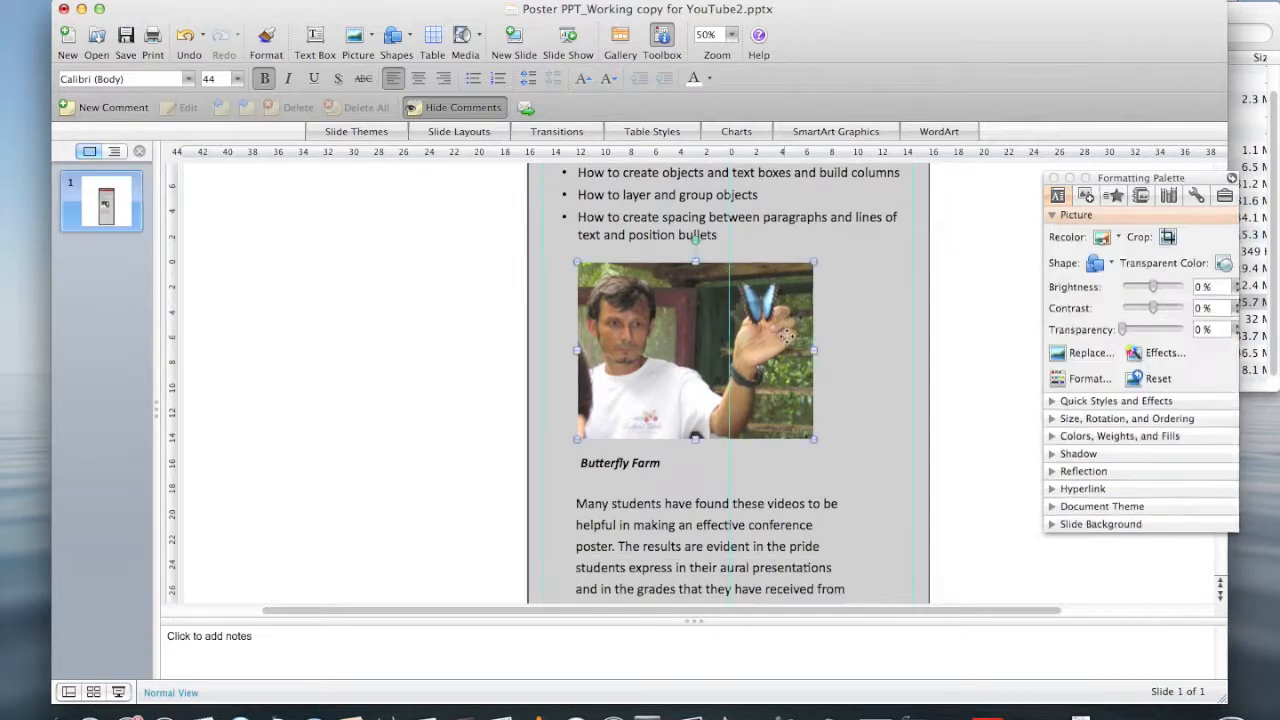
pyautogui.press('Right')
pyautogui.press('Right')
pyautogui.press('Right')
pyautogui.press('Right')
pyautogui.press('Right')
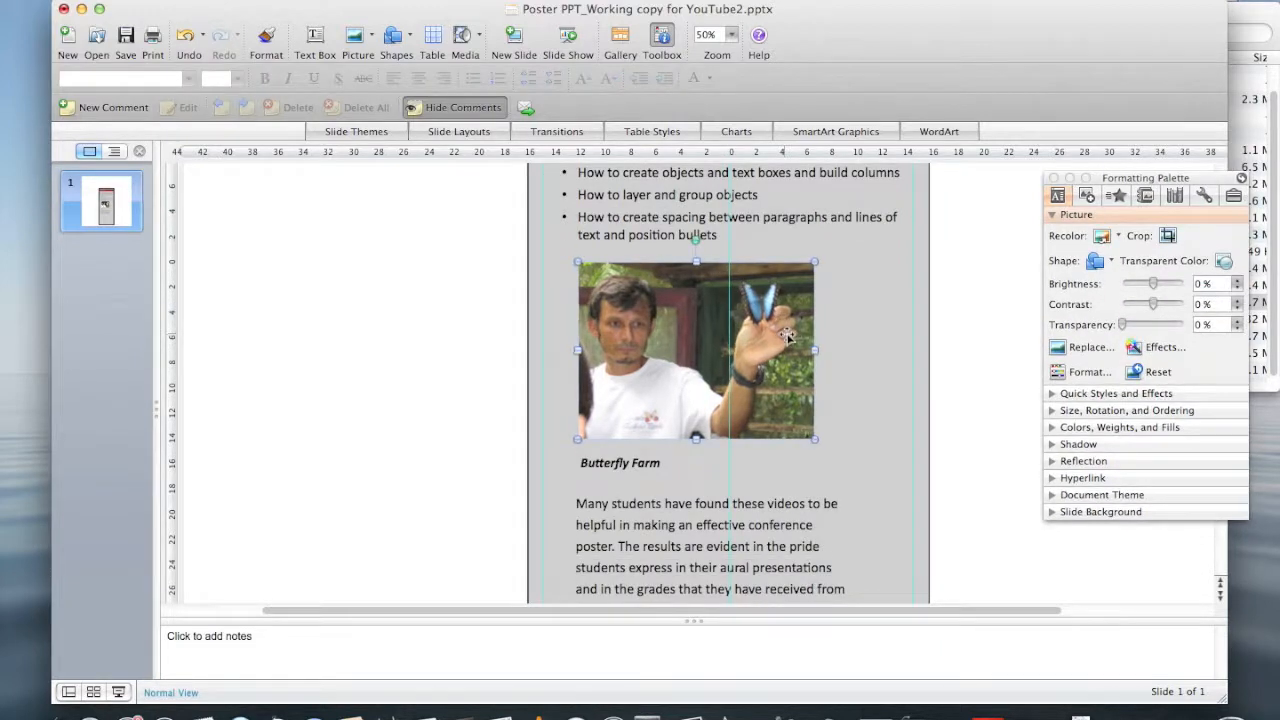
pyautogui.press('Right')
pyautogui.press('Right')
pyautogui.press('Right')
pyautogui.press('Right')
pyautogui.press('Right')
pyautogui.press('Right')
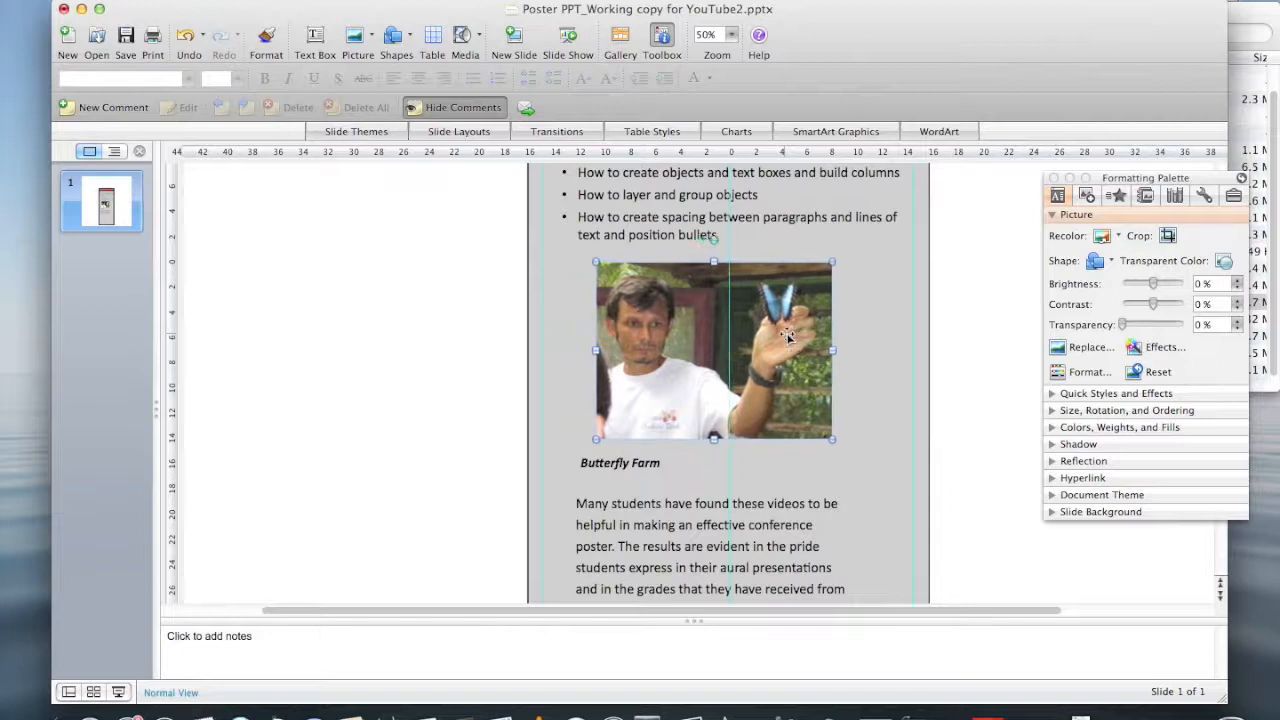
pyautogui.press('Right')
pyautogui.press('Right')
pyautogui.press('Right')
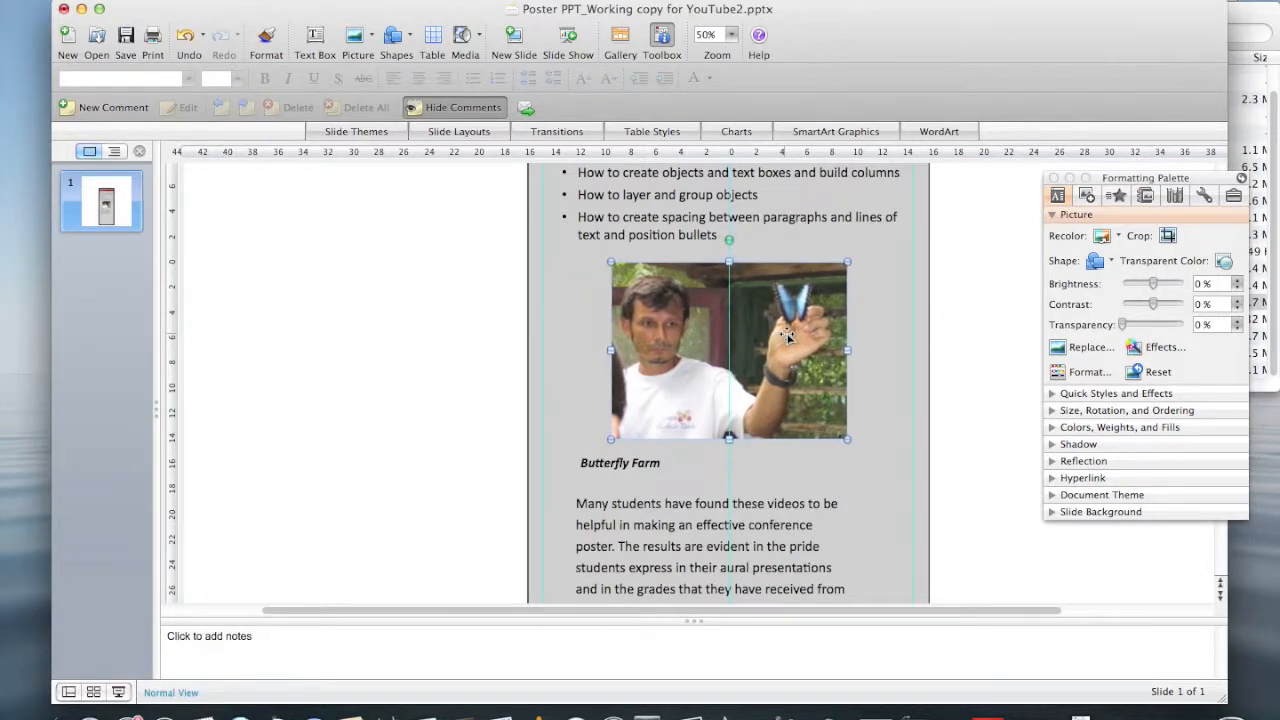
# Move the "Butterfly Farm" caption directly under the photo and align its text with the photo's left edge
pyautogui.click(634, 465)
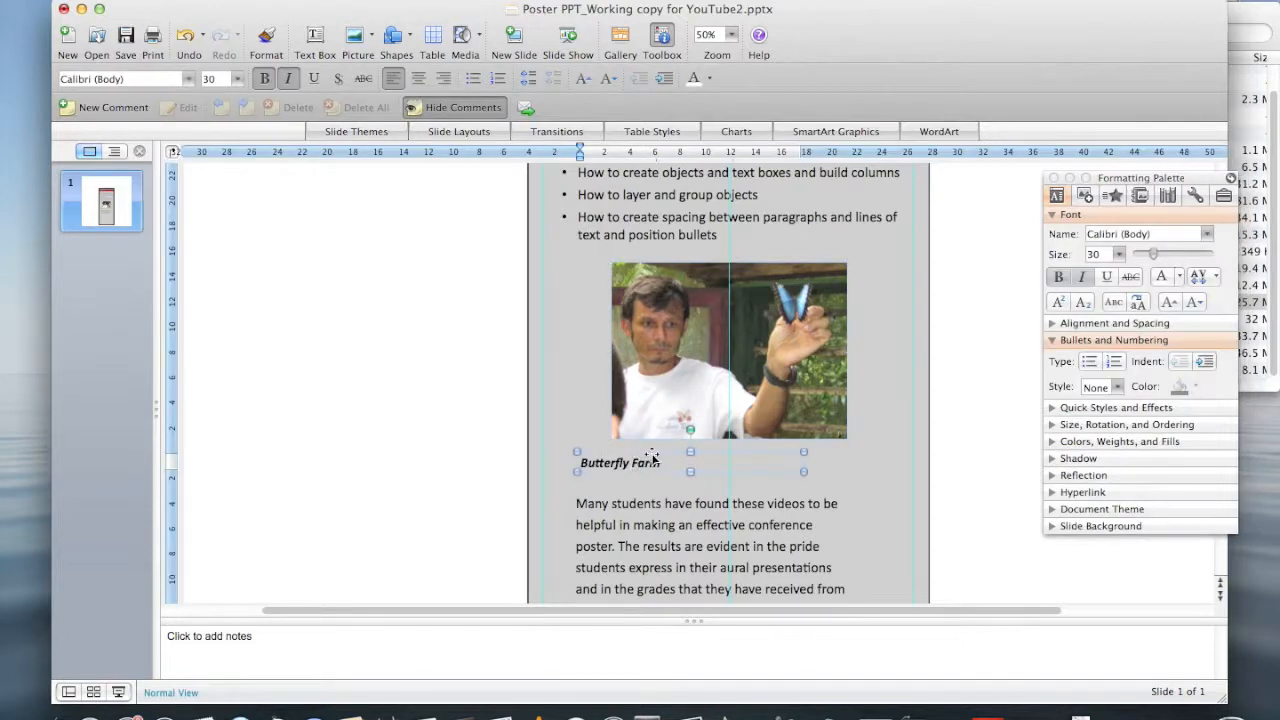
pyautogui.moveTo(654, 453); pyautogui.dragTo(686, 448)
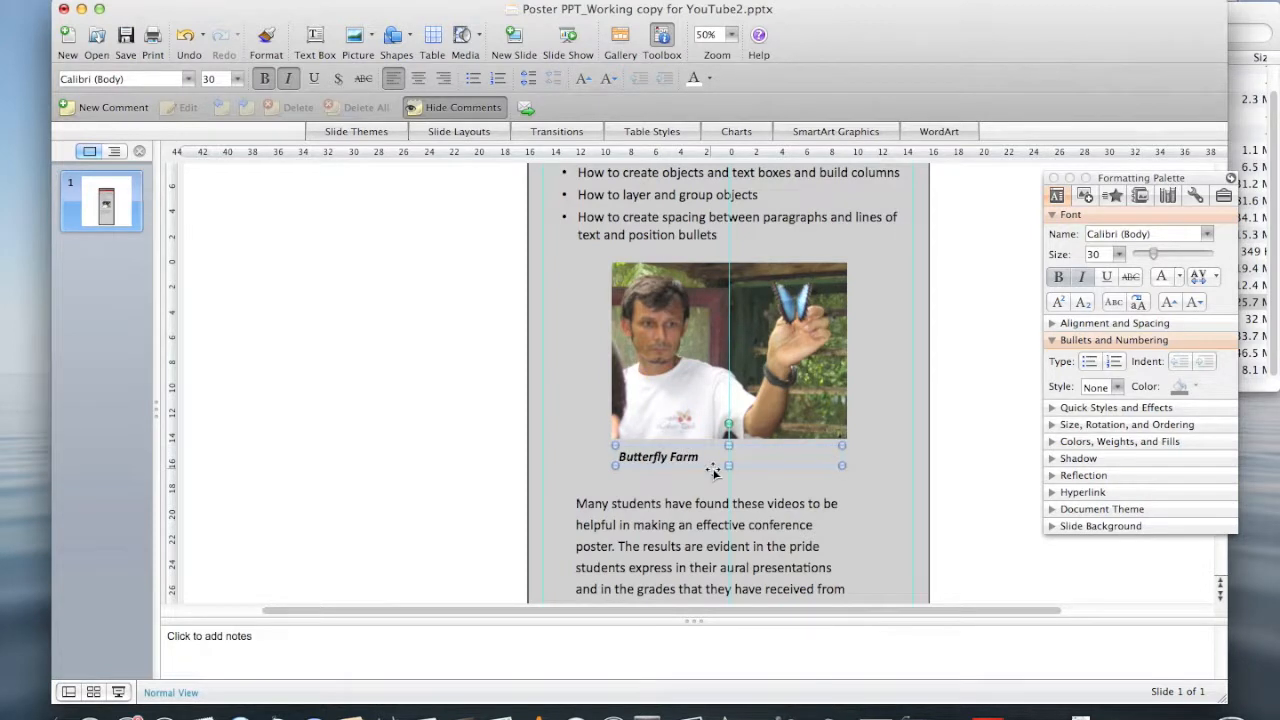
pyautogui.press('Up')
pyautogui.press('Up')
pyautogui.press('Up')
pyautogui.press('Up')
pyautogui.press('Up')
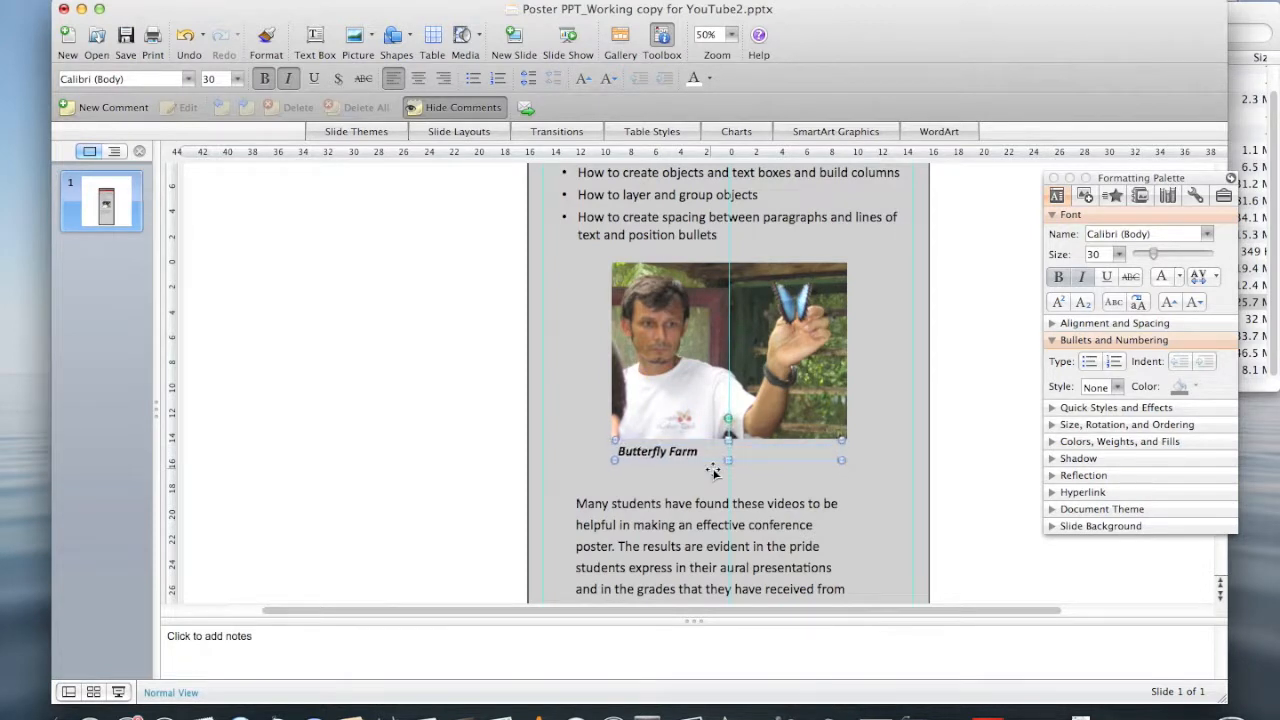
pyautogui.press('Left')
pyautogui.press('Left')
pyautogui.press('Left')
pyautogui.press('Left')
pyautogui.press('Left')
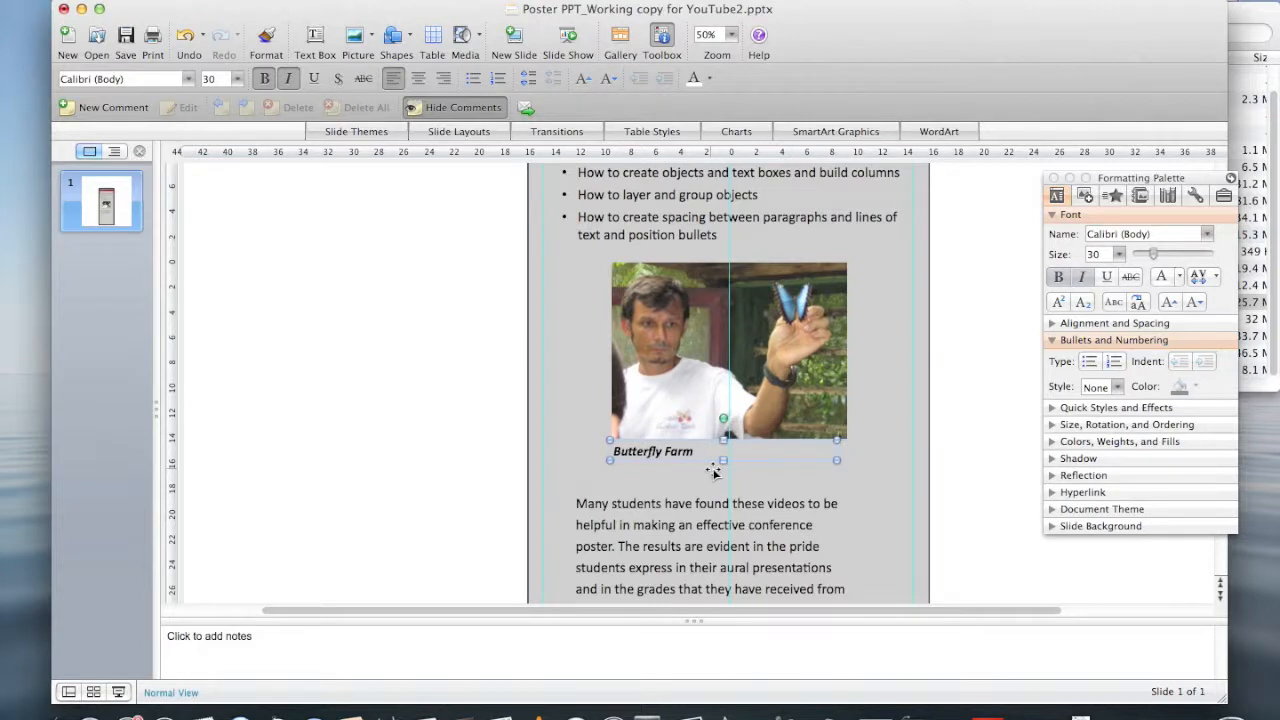
# Widen the "Many students" text box on both sides to span from the left margin guide to the right one
pyautogui.scroll(-4, 716, 472)
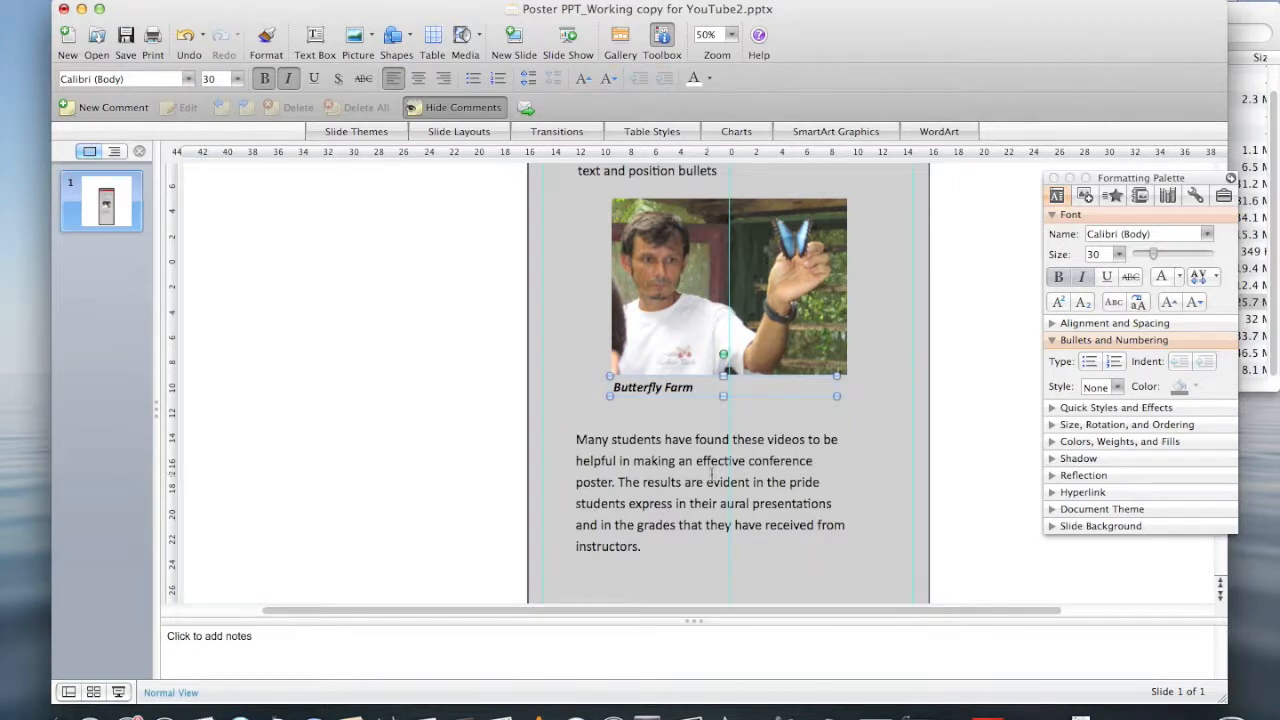
pyautogui.click(712, 474)
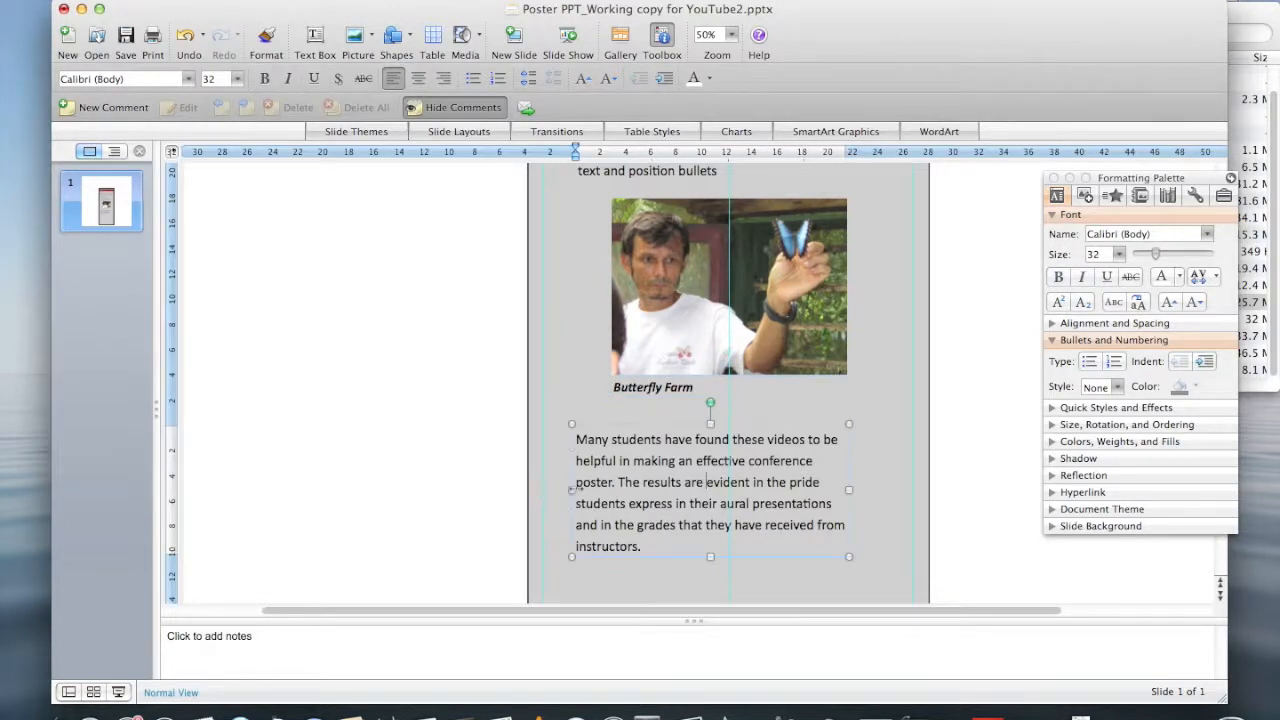
pyautogui.moveTo(571, 490); pyautogui.dragTo(548, 492)
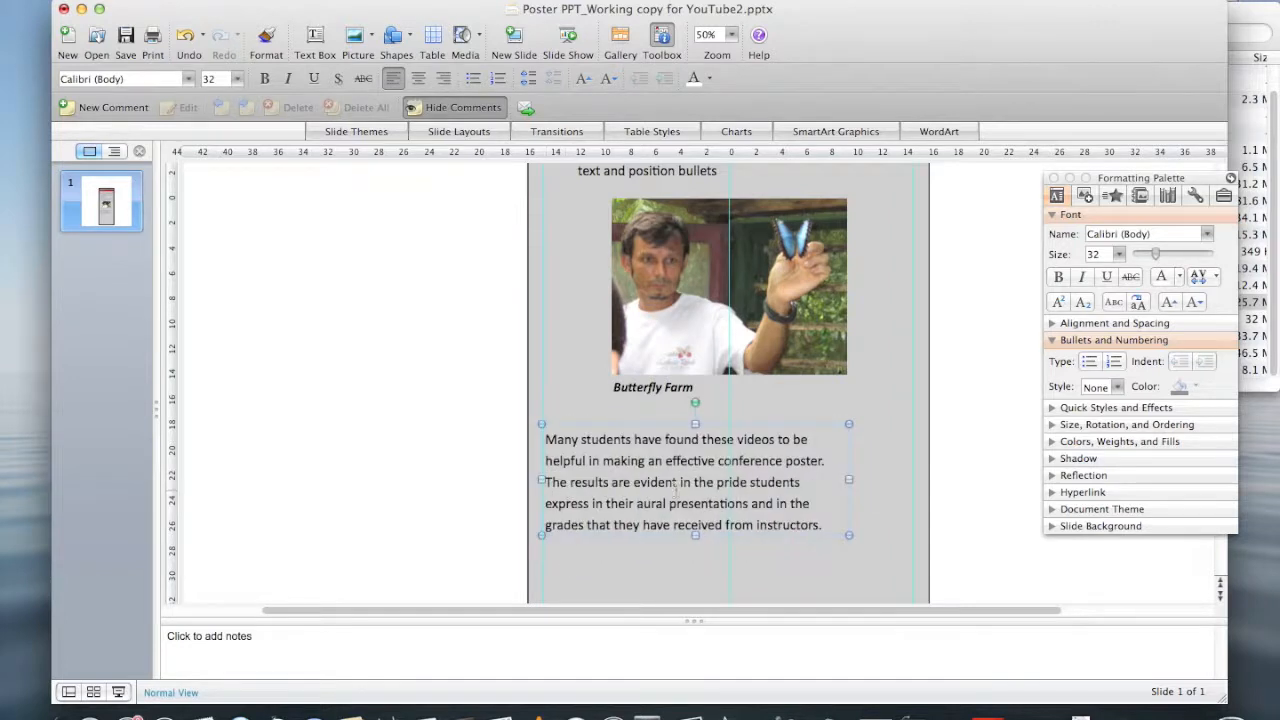
pyautogui.moveTo(849, 480); pyautogui.dragTo(913, 481)
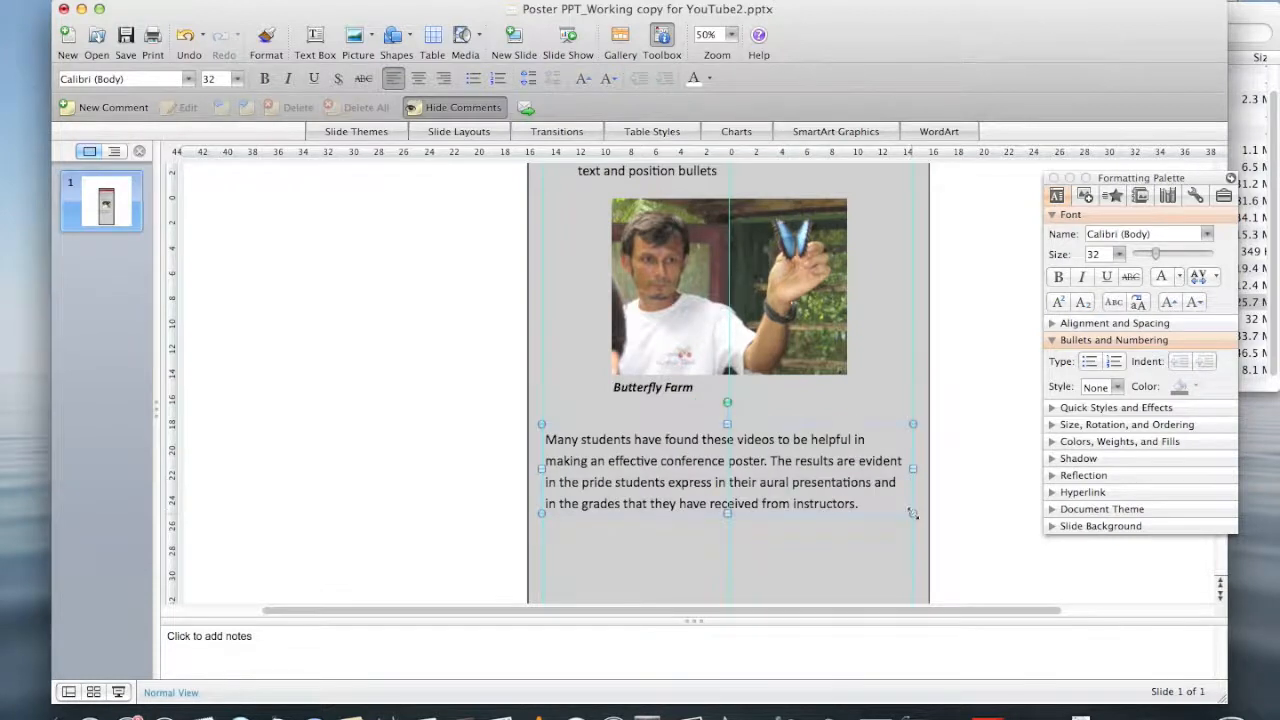